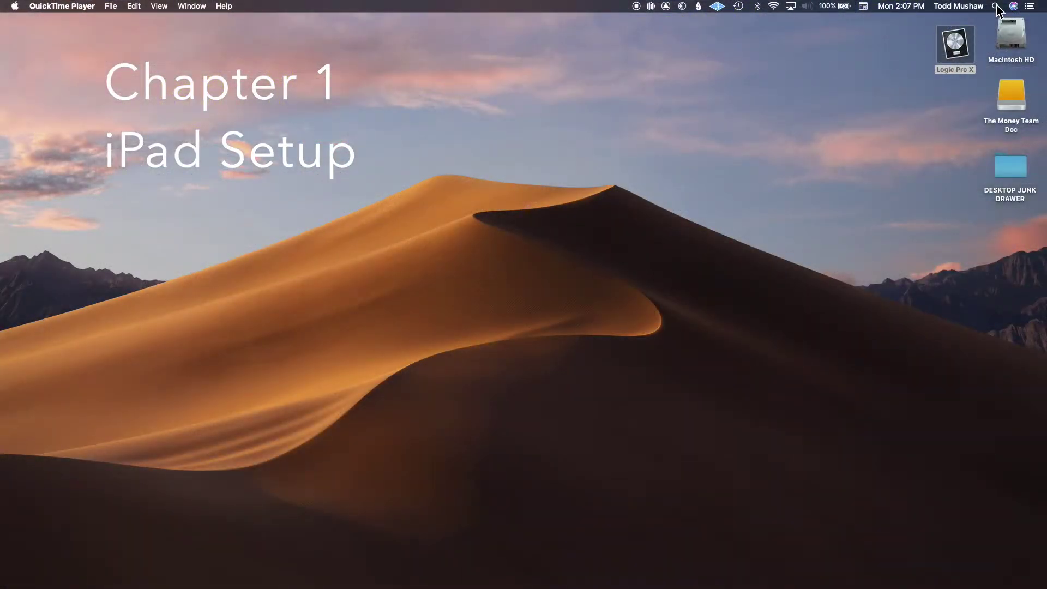
Launch Audio MIDI Setup via Spotlight ('au') and enable iPad (2) for inter-device audio.
click(995, 7)
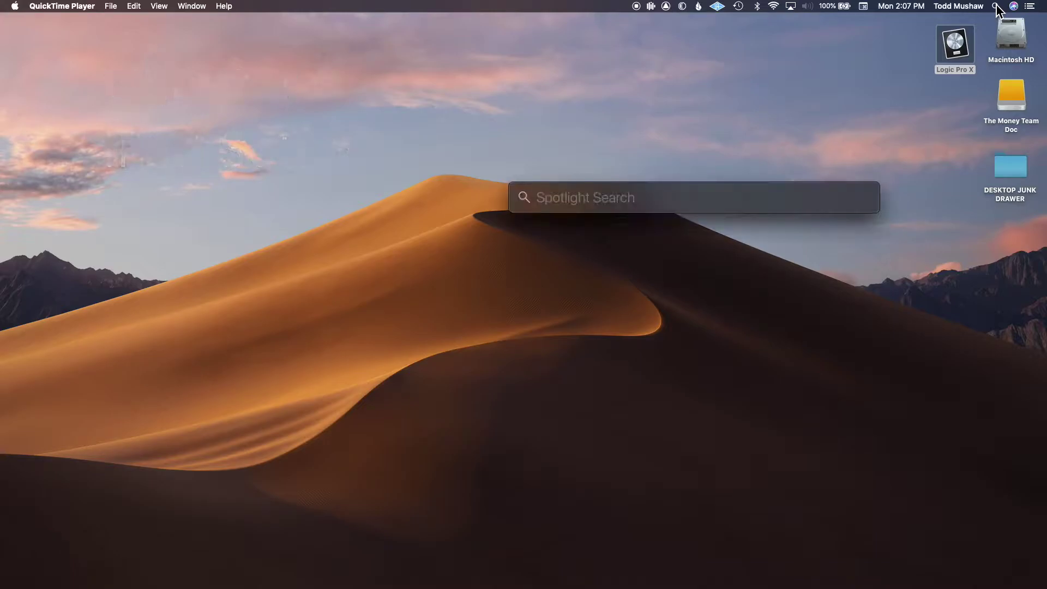
text(a)
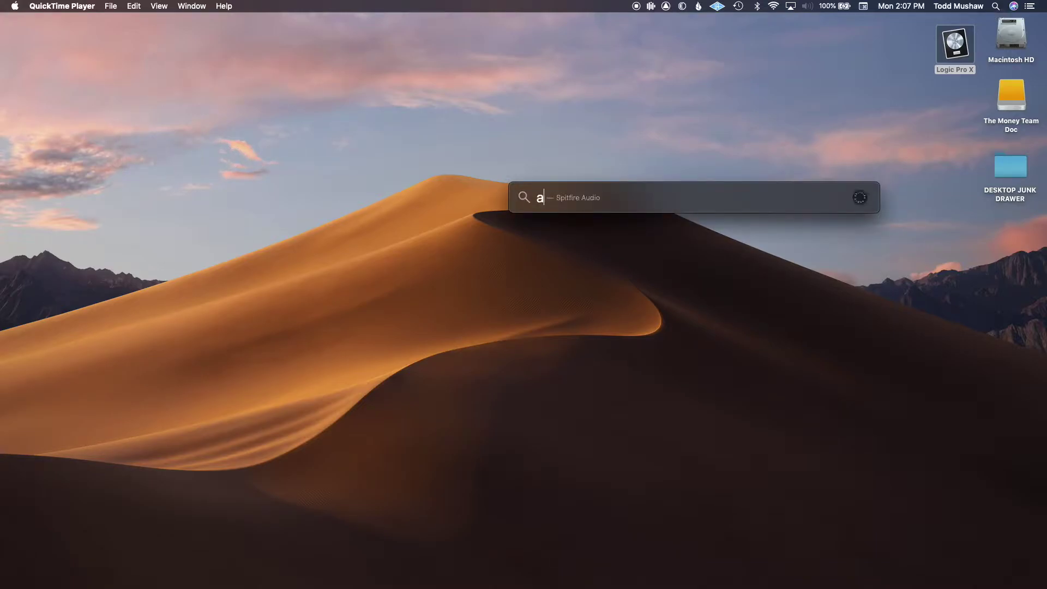
text(u)
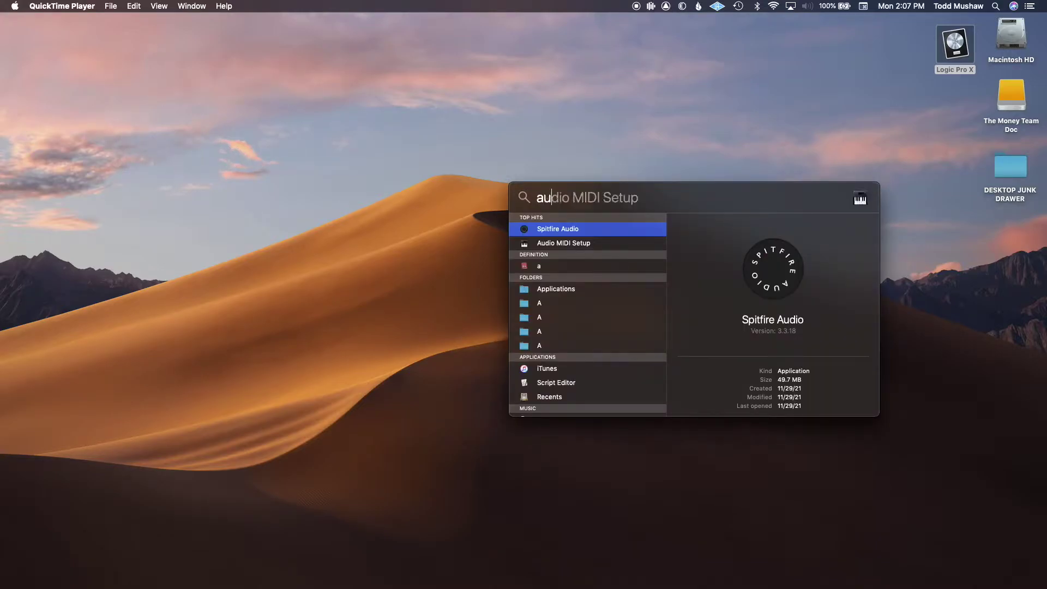
key(Return)
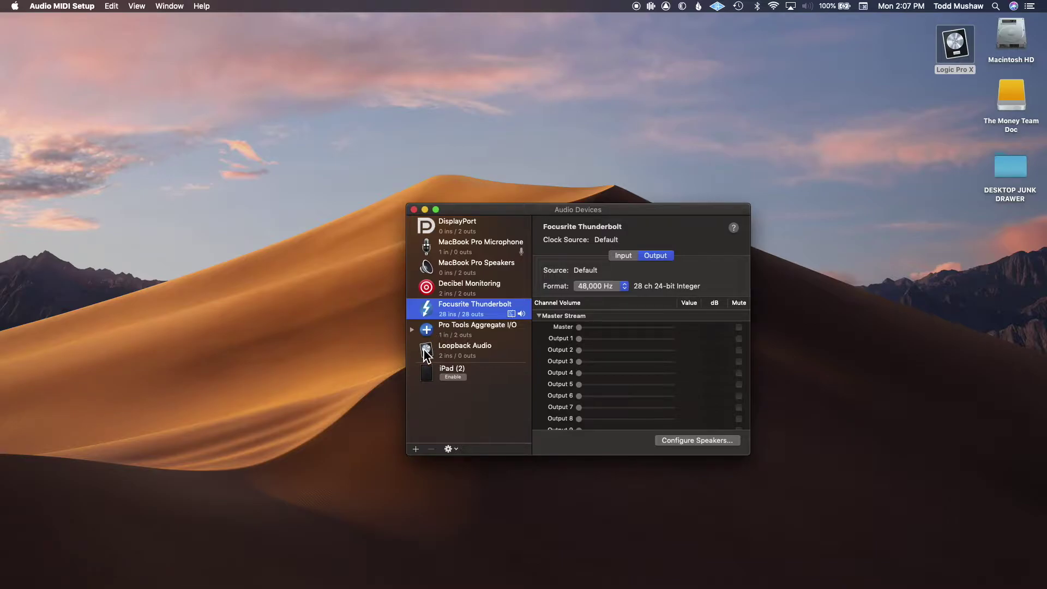
click(460, 377)
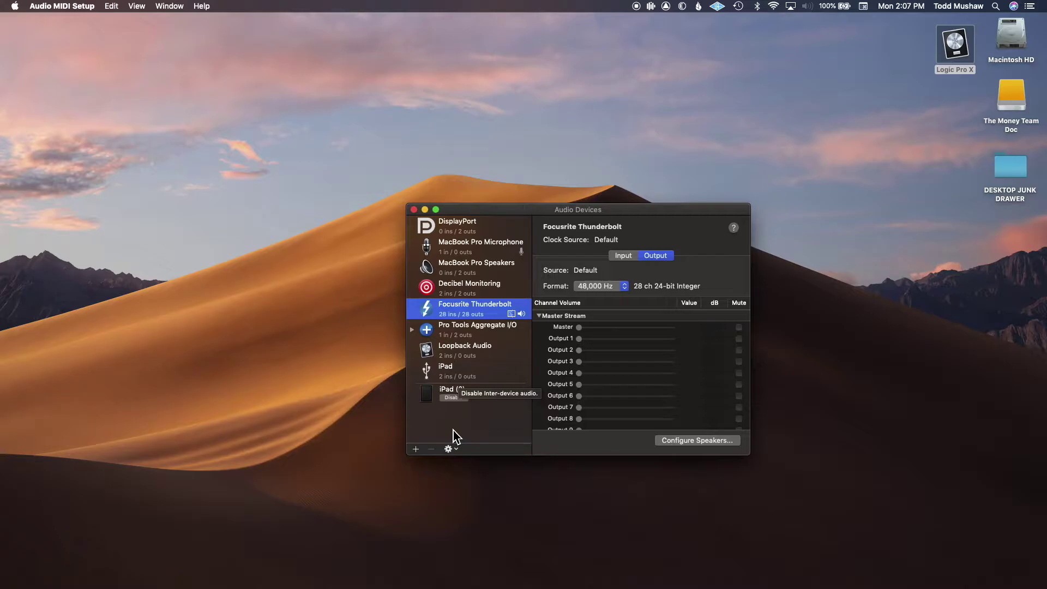
Create a new aggregate device that uses Focusrite Thunderbolt and the iPad.
click(415, 448)
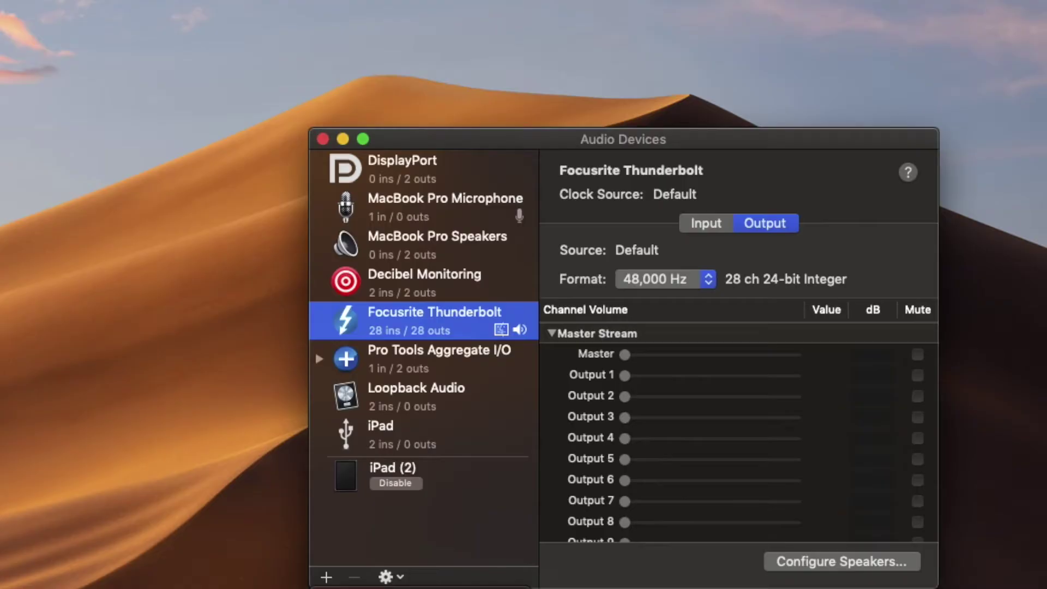
click(418, 460)
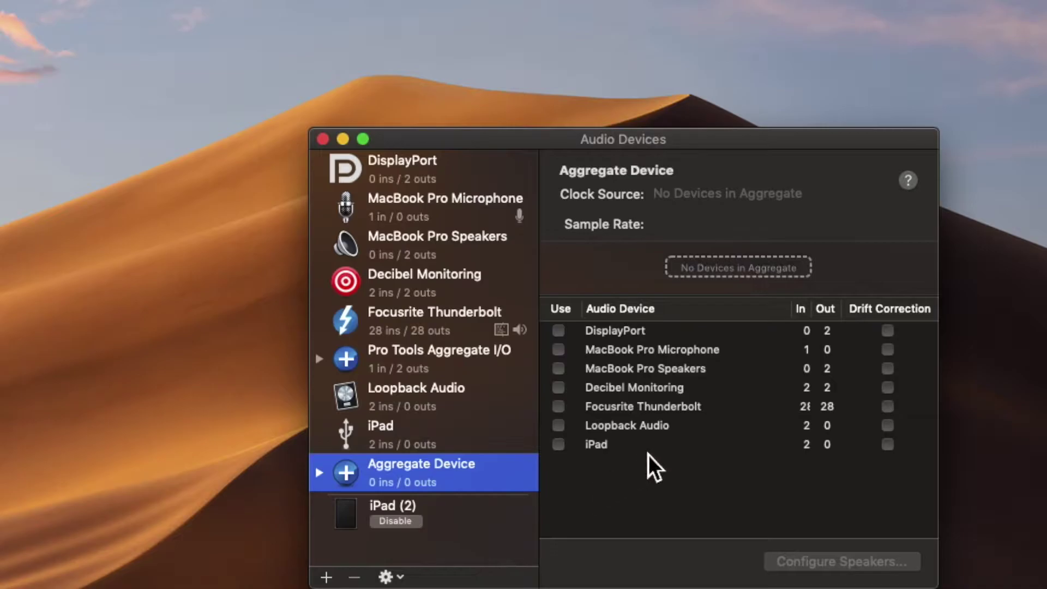
click(558, 406)
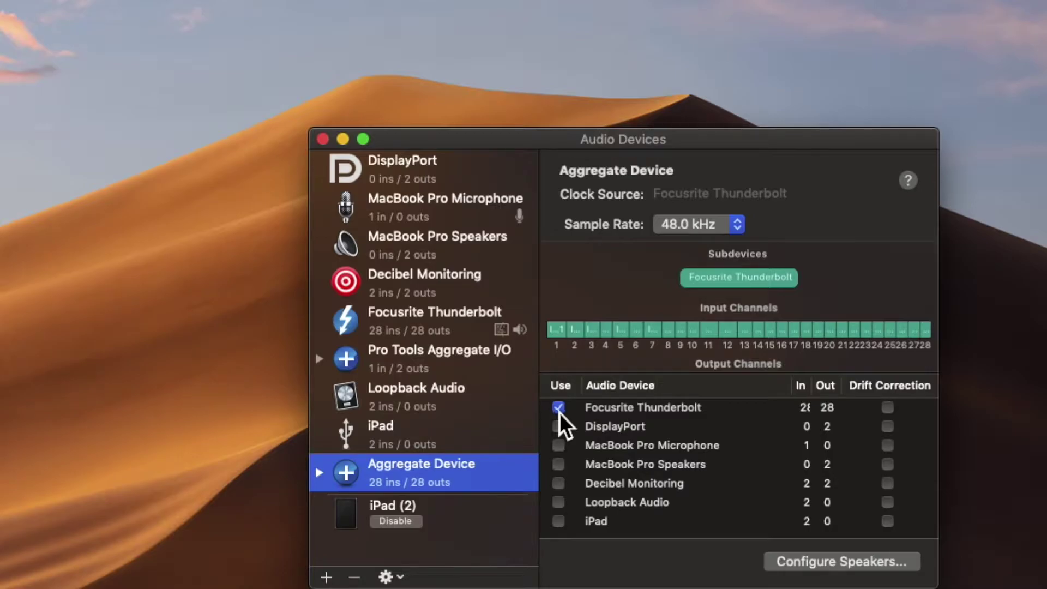
click(558, 521)
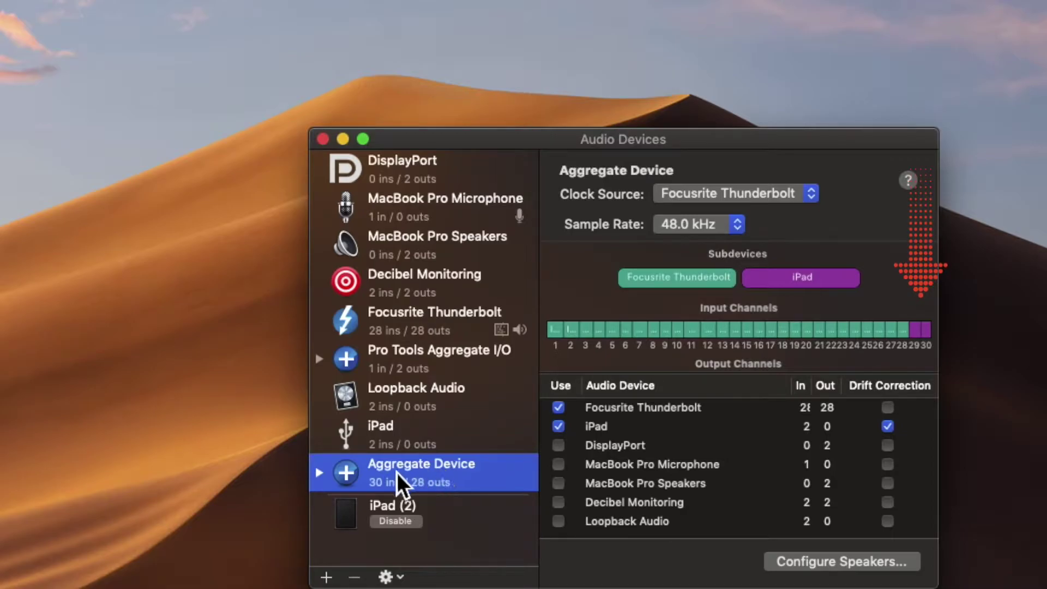
Rename the aggregate device to 'iPad Aggregate Device'.
double_click(410, 467)
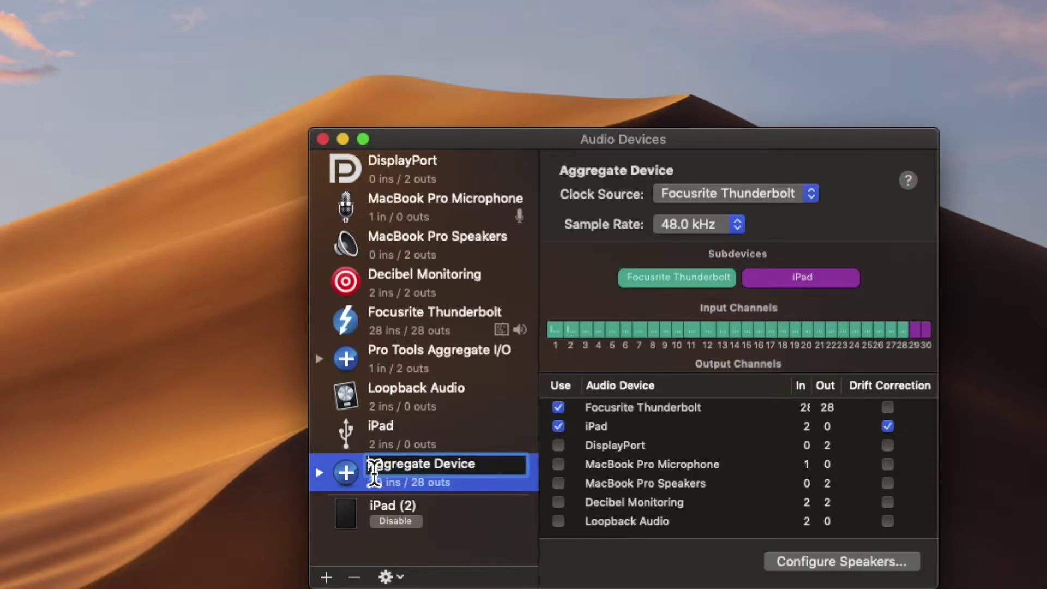
key(Up)
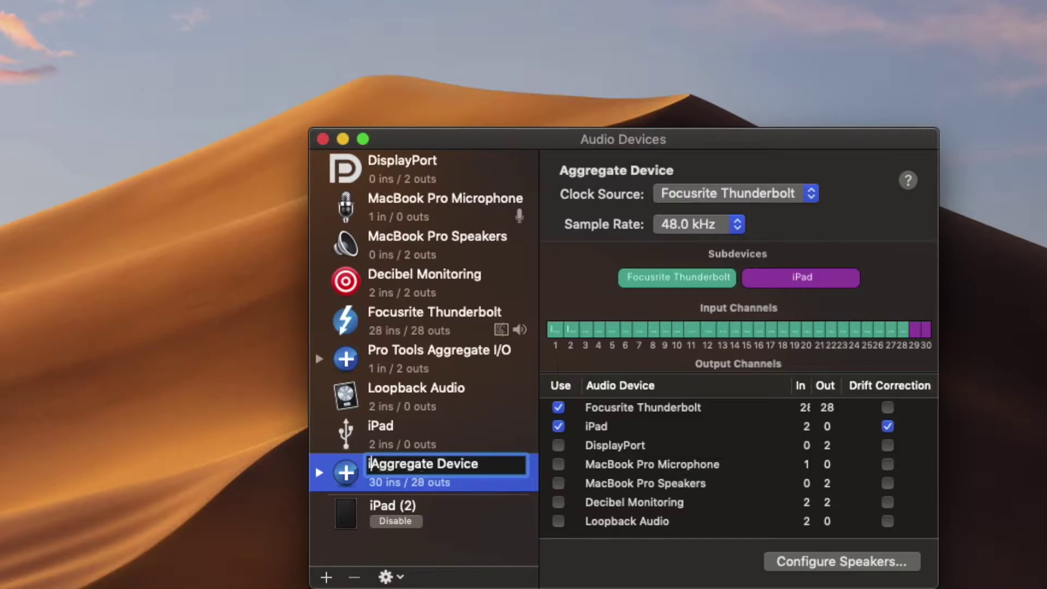
text(iPad)
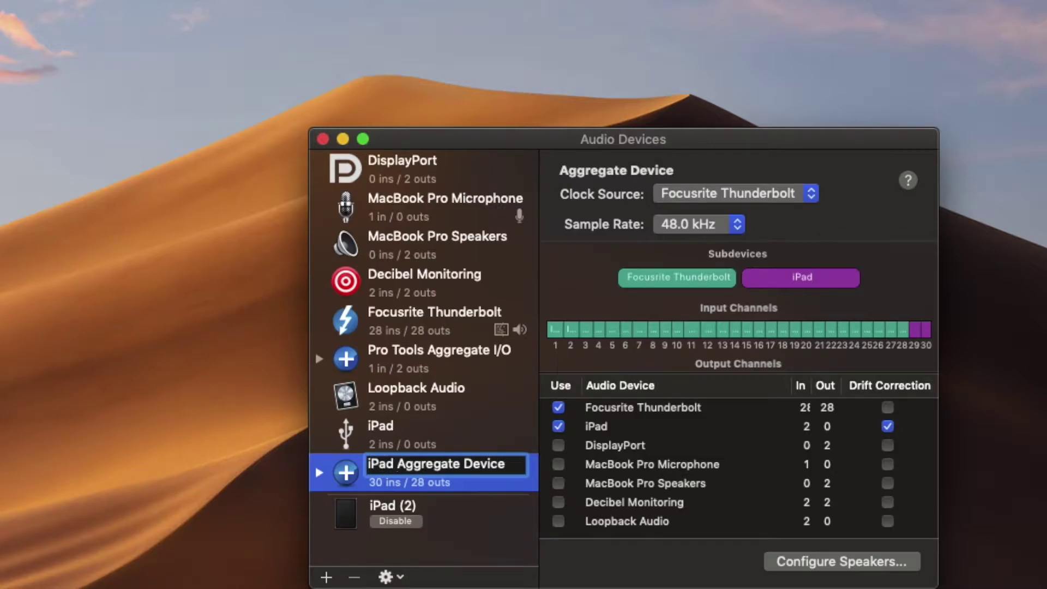
key(Return)
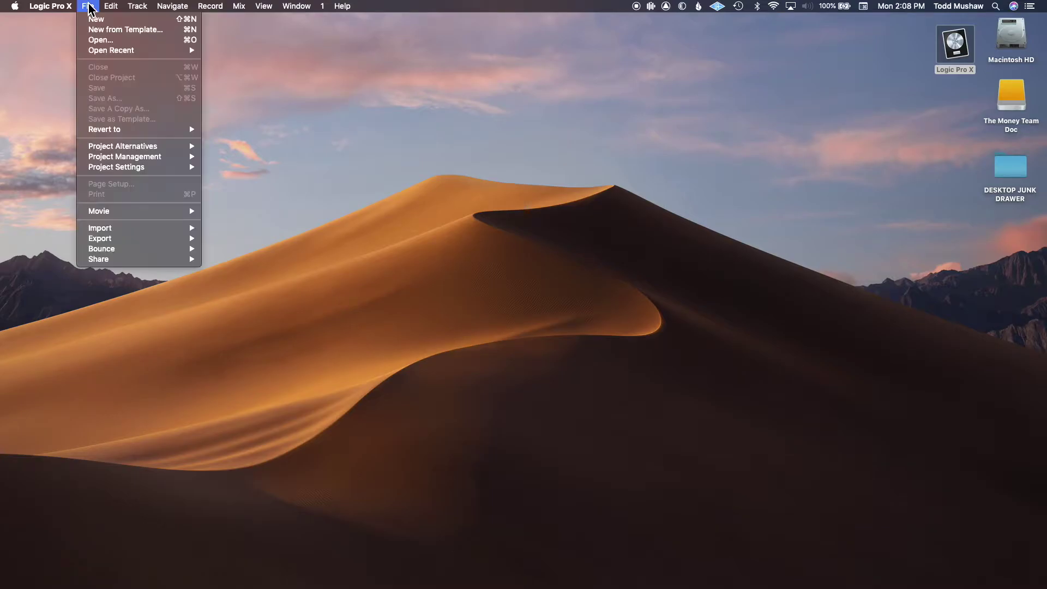
In Logic's Audio preferences, set the output device to iPad Aggregate Device and apply the changes.
mouse_move(65, 6)
mouse_move(59, 37)
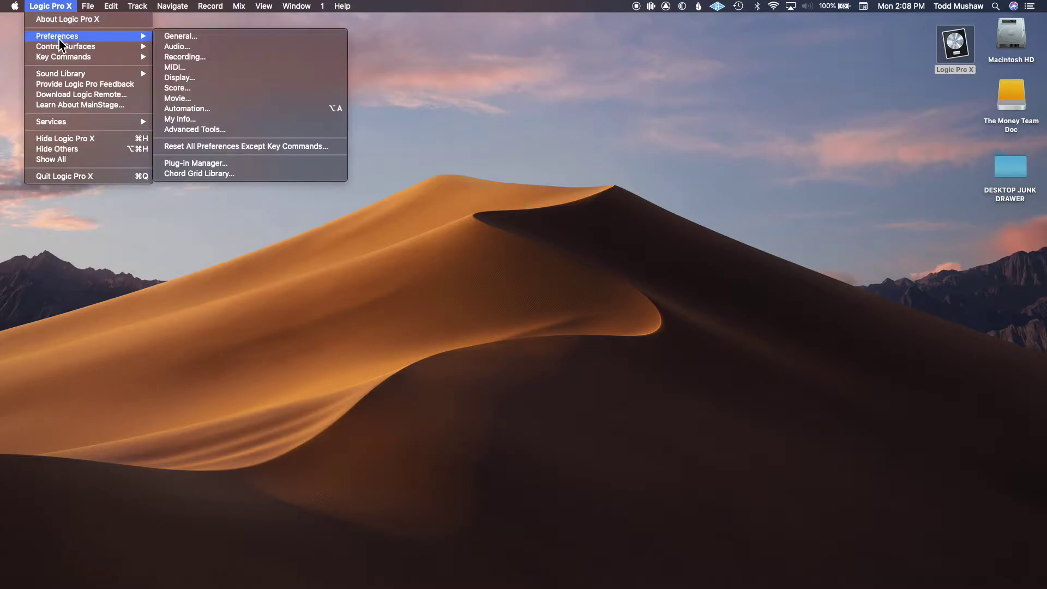
click(190, 47)
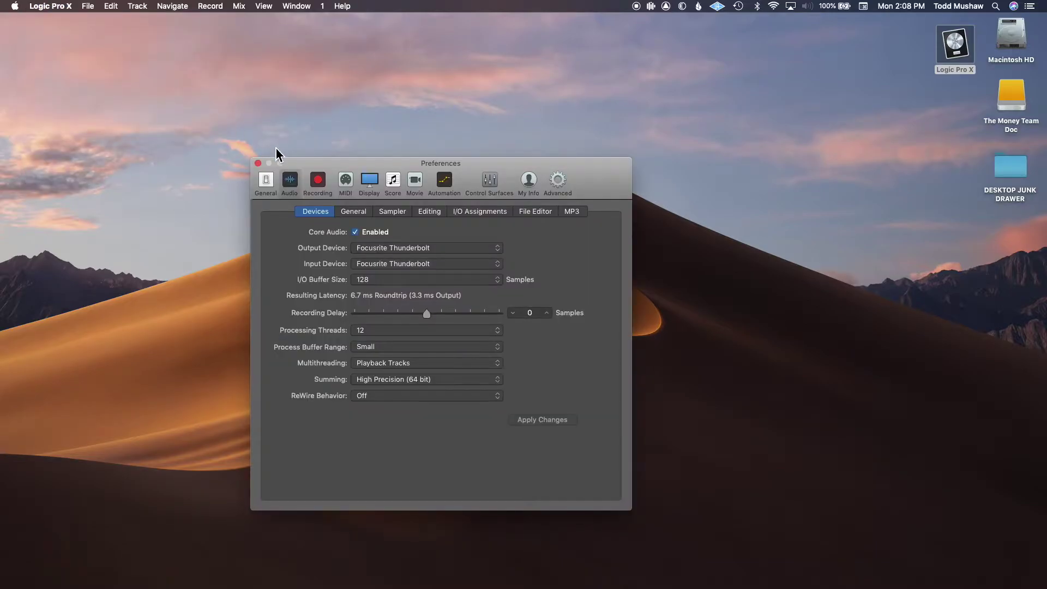
click(407, 250)
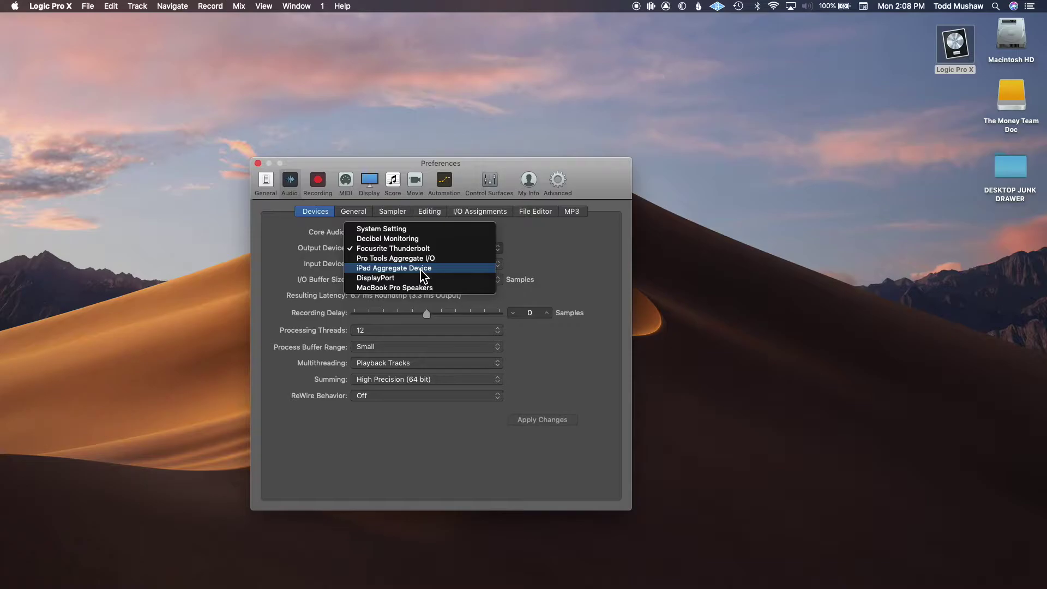
click(420, 268)
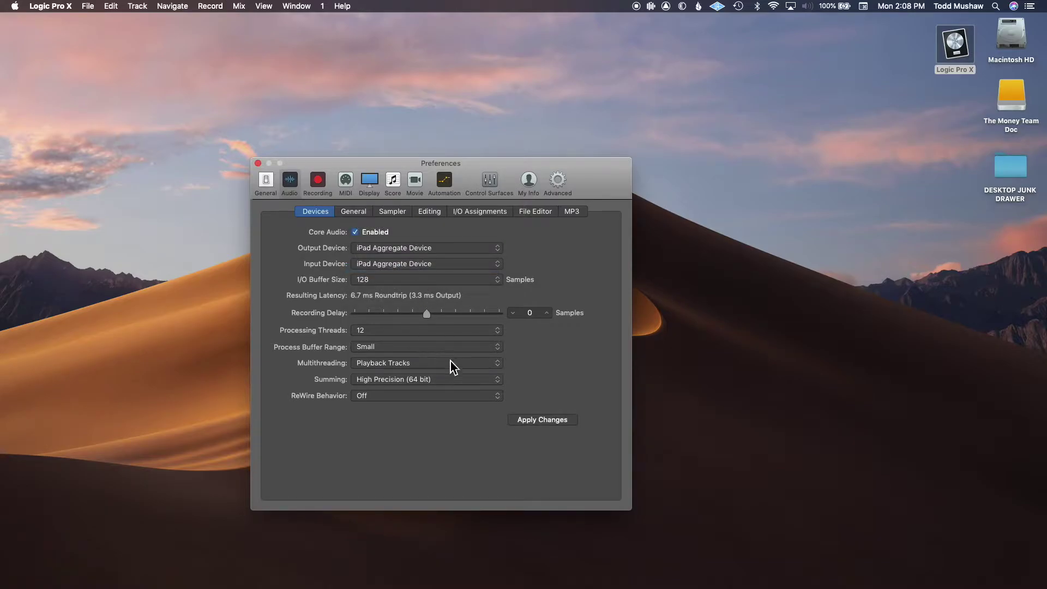
click(543, 424)
click(258, 163)
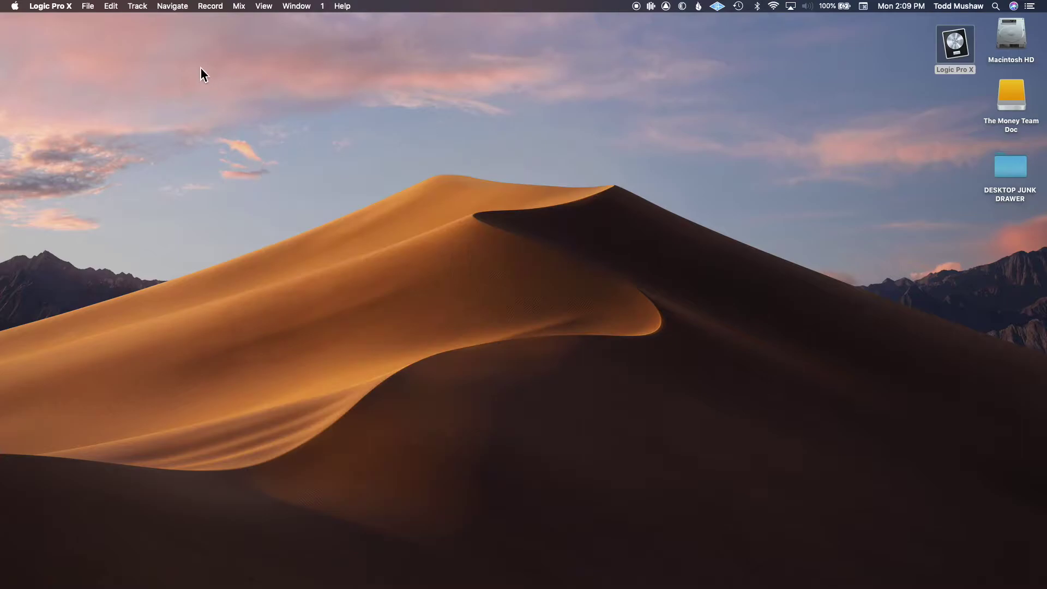
Create a new project with a software instrument track using Utility > External Instrument.
click(90, 8)
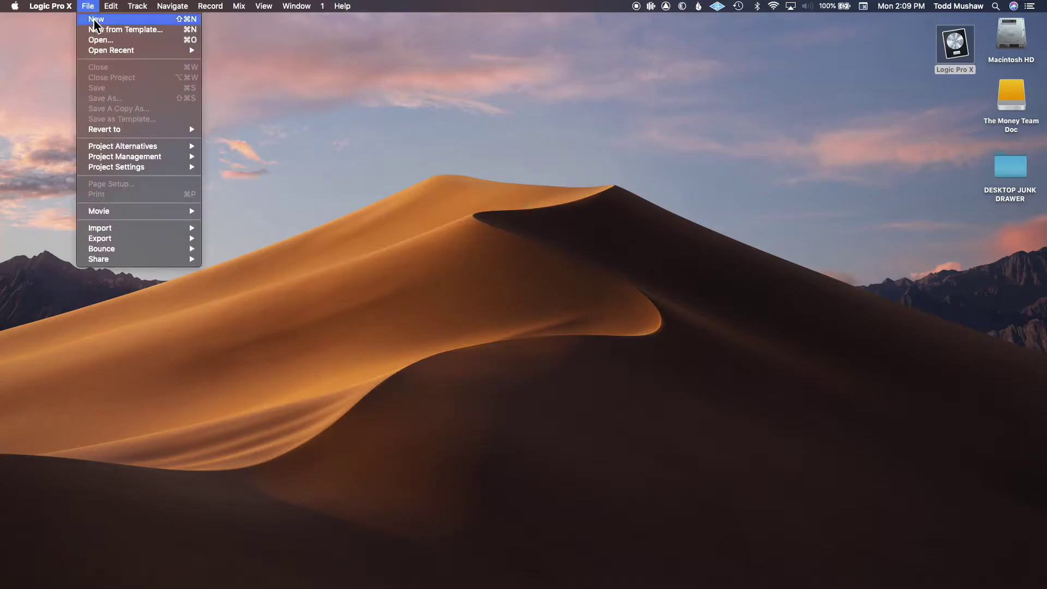
click(95, 19)
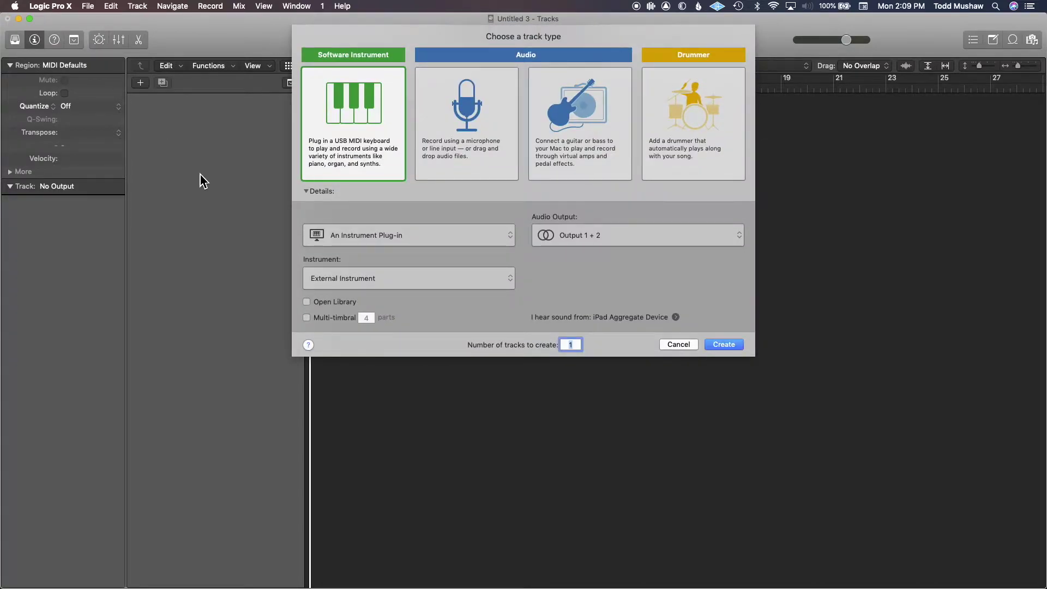
click(385, 282)
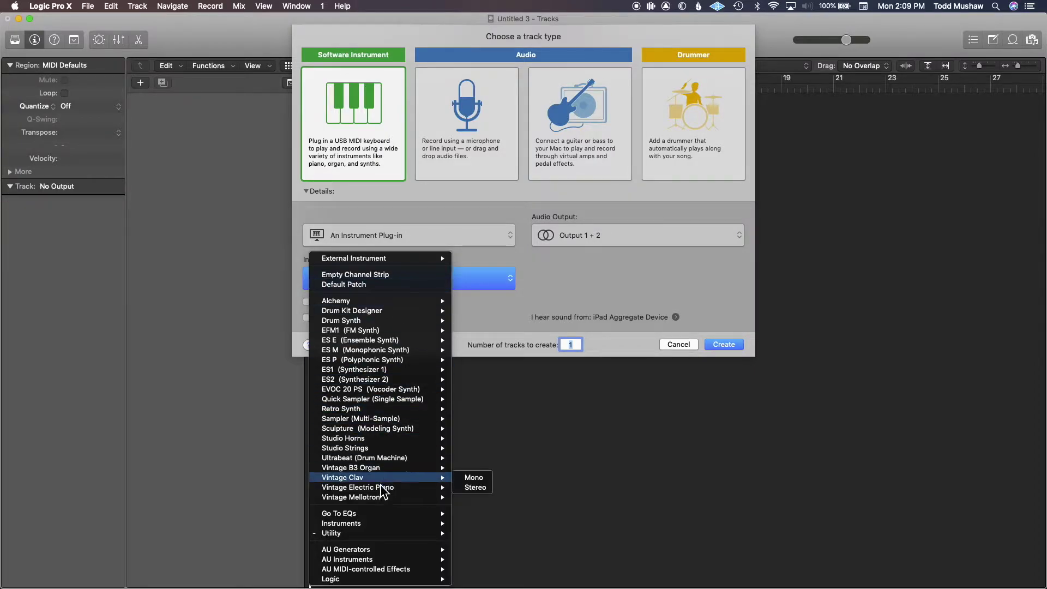
mouse_move(383, 527)
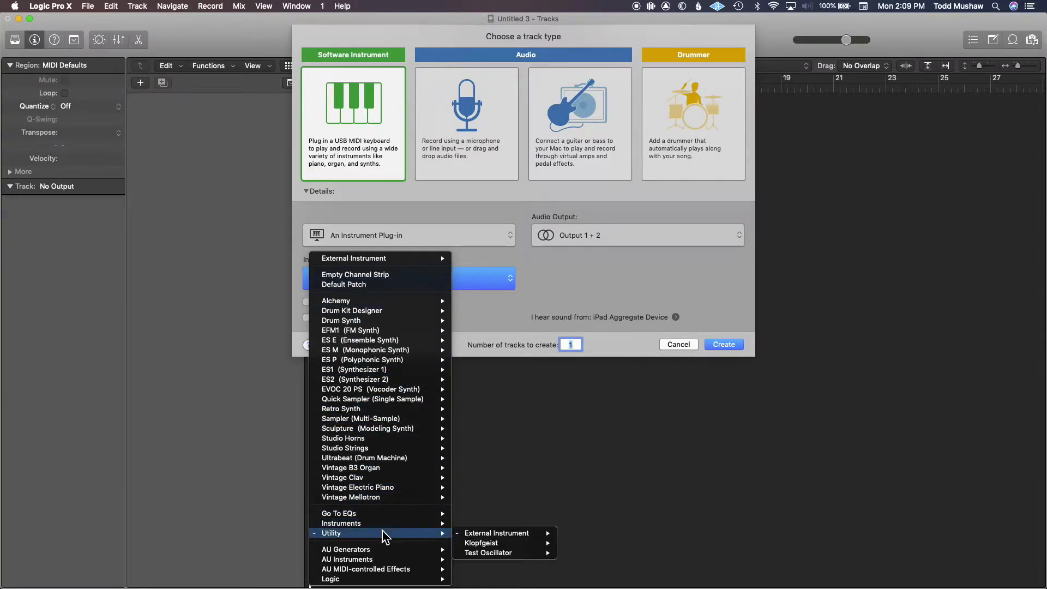
mouse_move(470, 534)
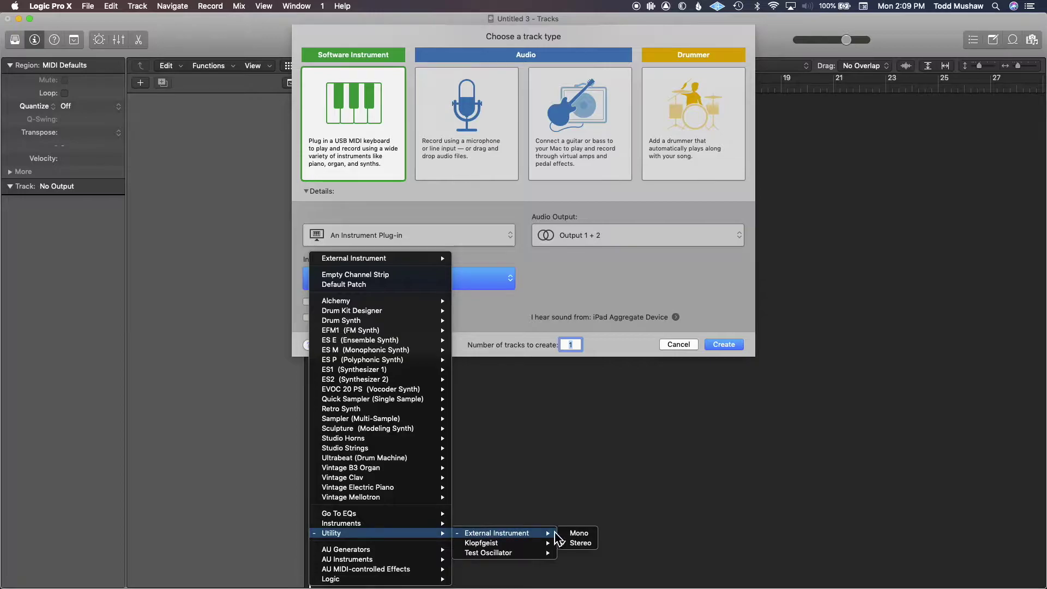
click(579, 543)
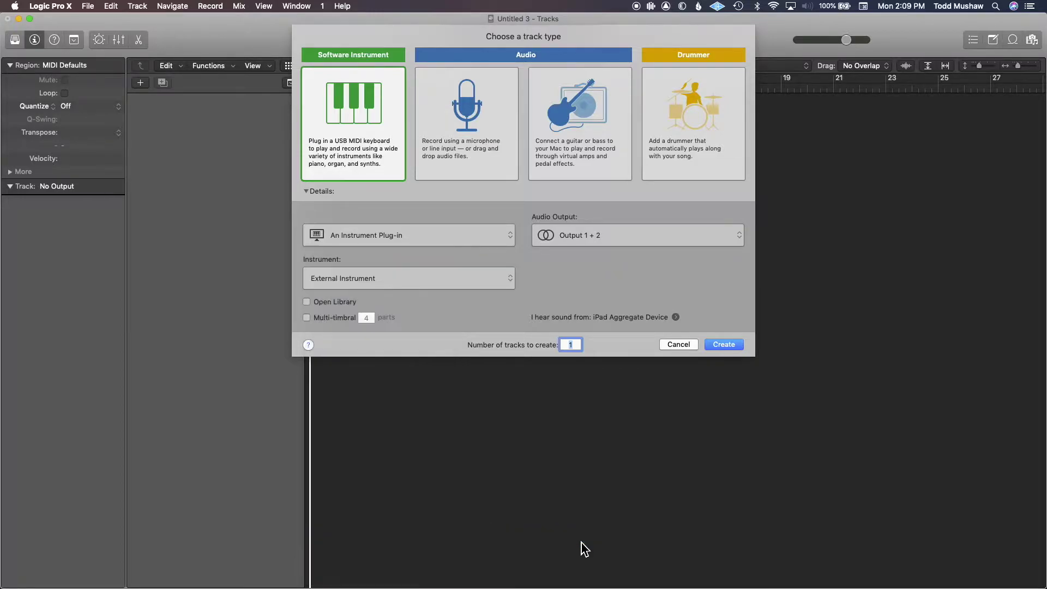
click(731, 345)
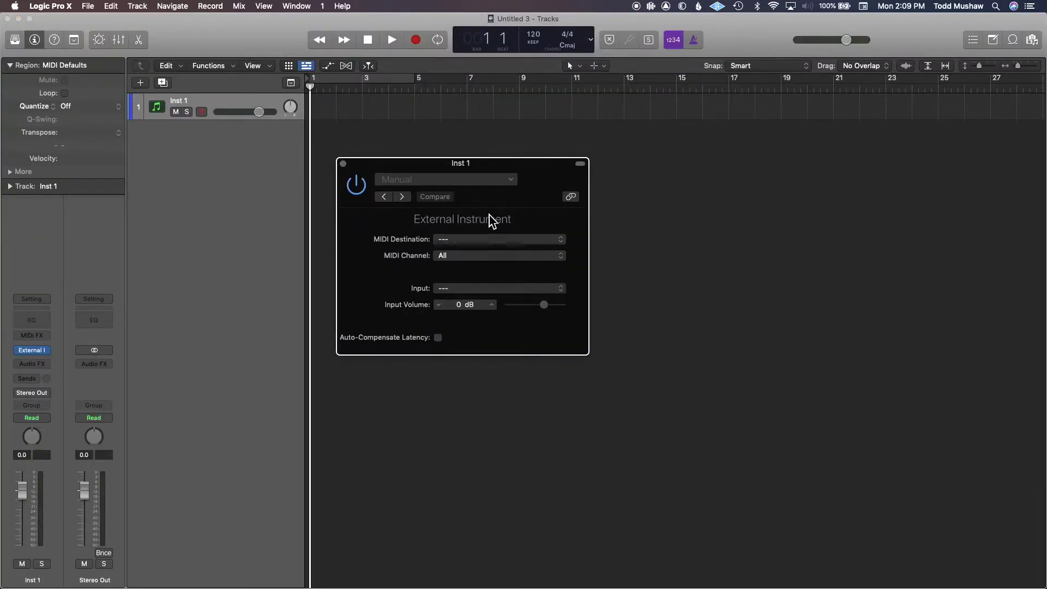
Set External Instrument's MIDI Destination to iPad and its Input to 29-30.
click(489, 243)
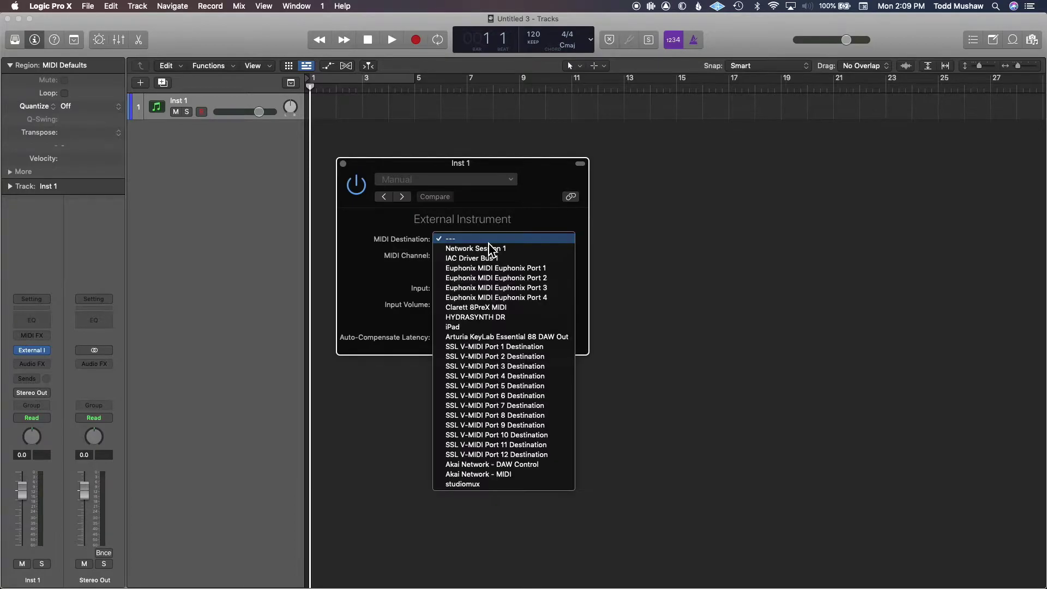
click(493, 327)
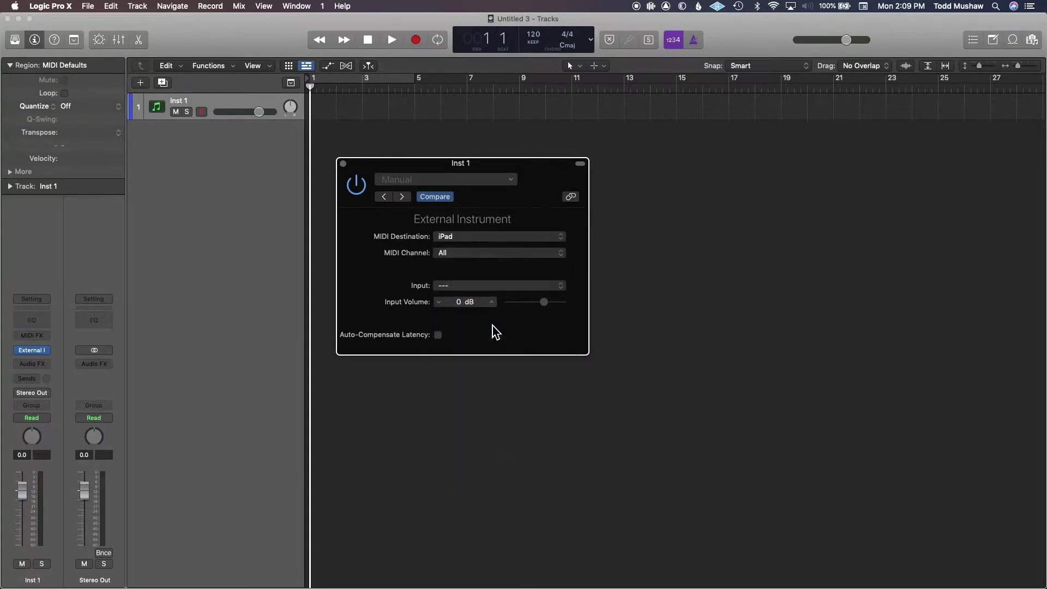
click(495, 285)
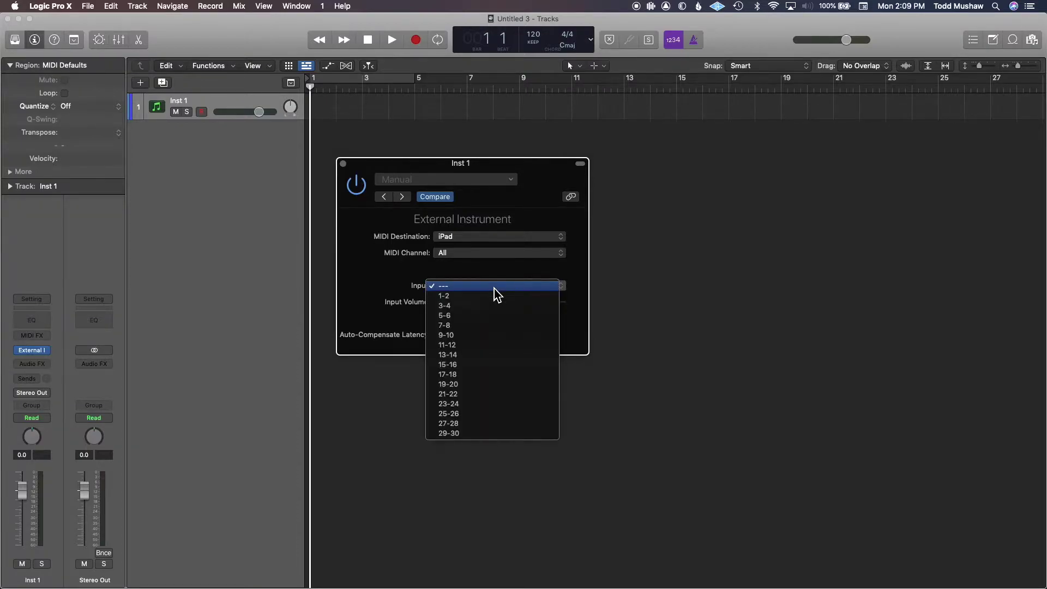
click(491, 433)
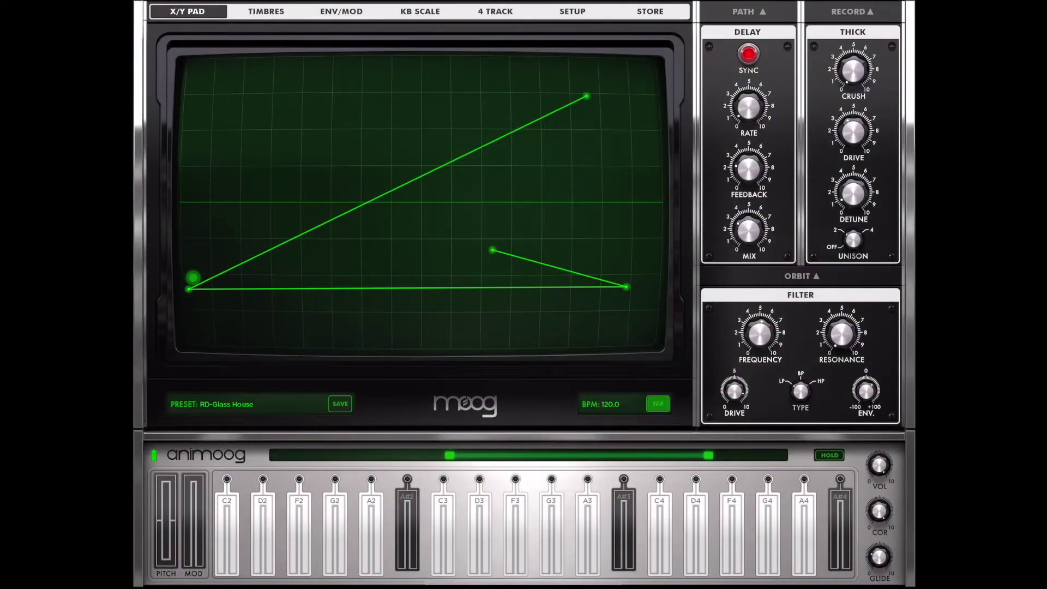
Show Animoog's SETUP page with IDAM MIDI Host as MIDI input and output.
click(572, 11)
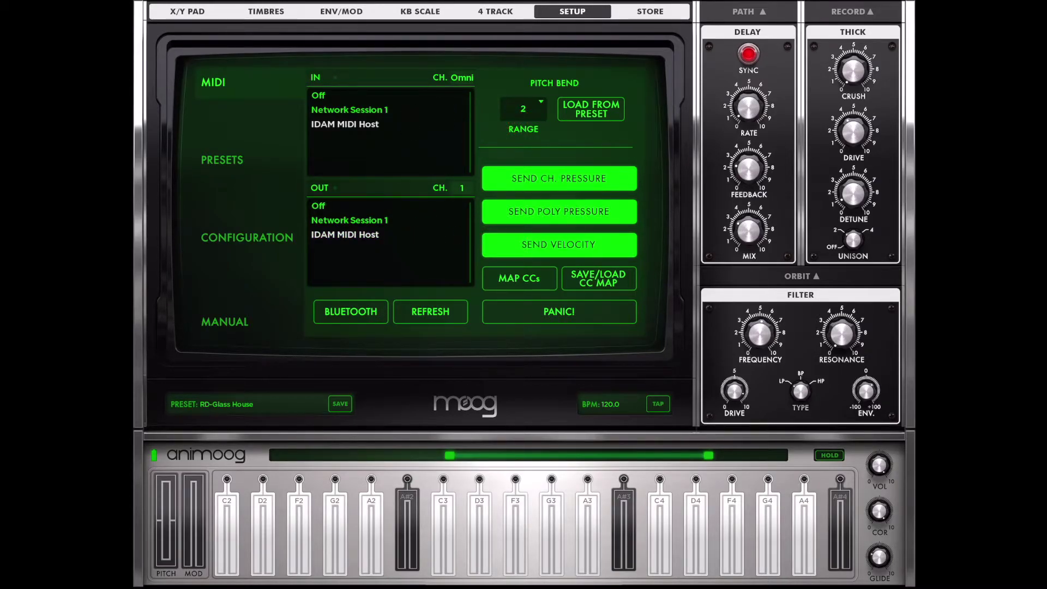
Switch Animoog back to the X/Y PAD view.
click(187, 10)
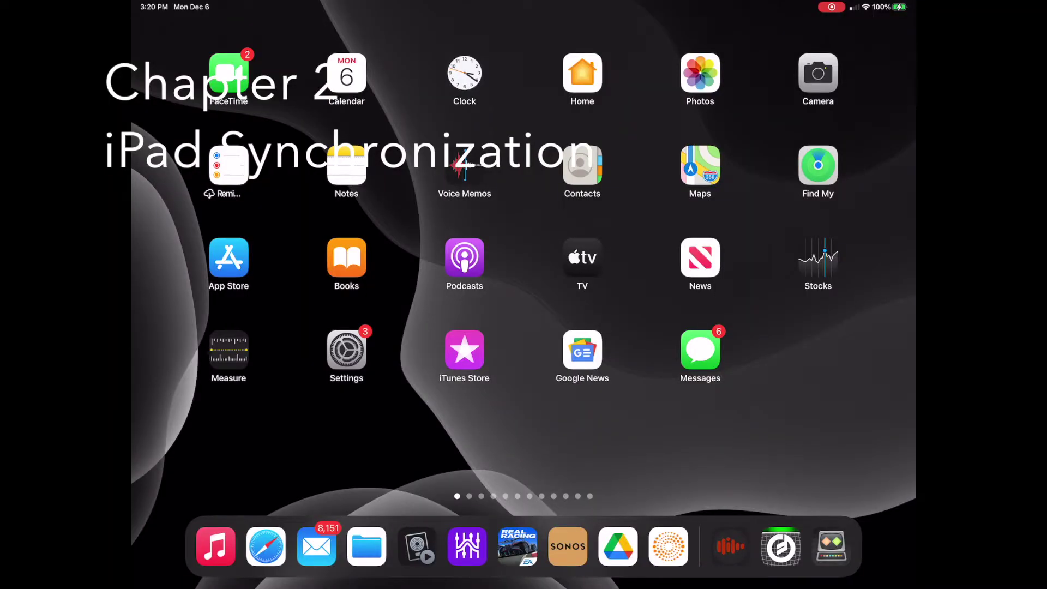
Launch the DrumComputer app from the iPad home screen.
click(830, 546)
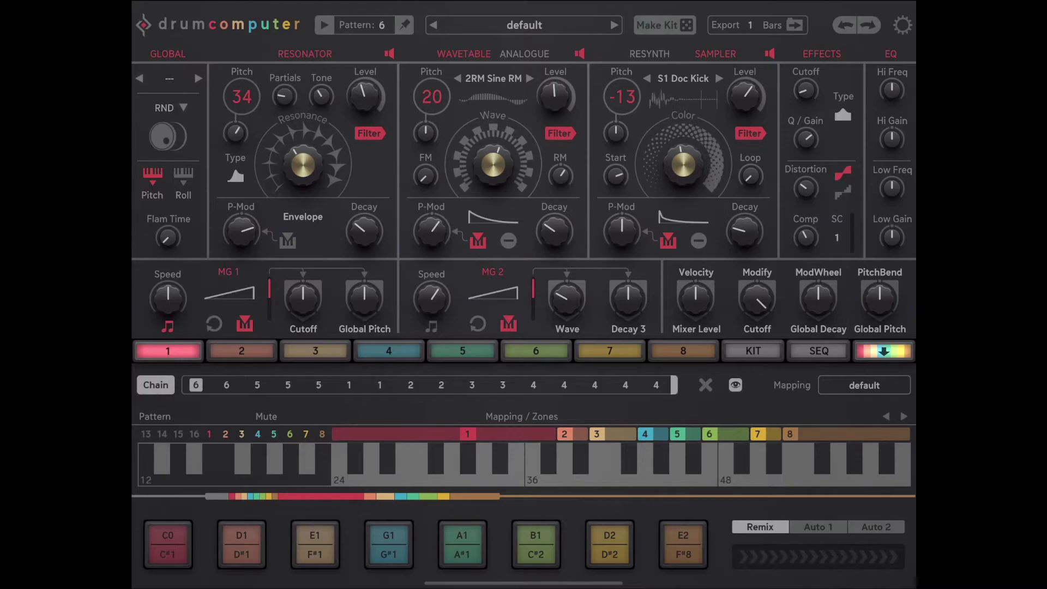
Open DrumComputer's settings, play and stop the project, and lower the tempo to 115 BPM.
click(902, 25)
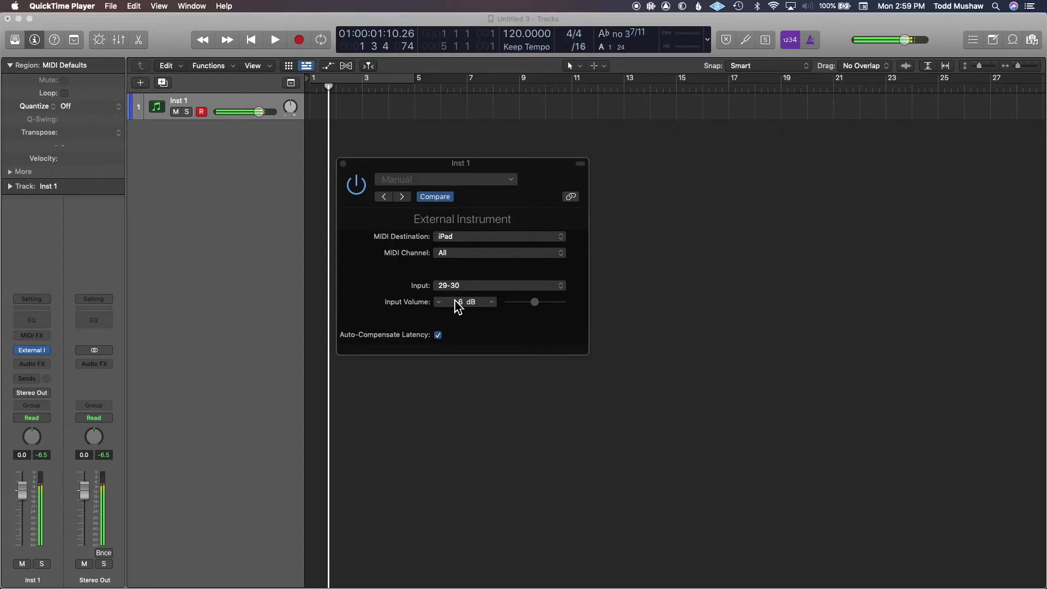
click(277, 39)
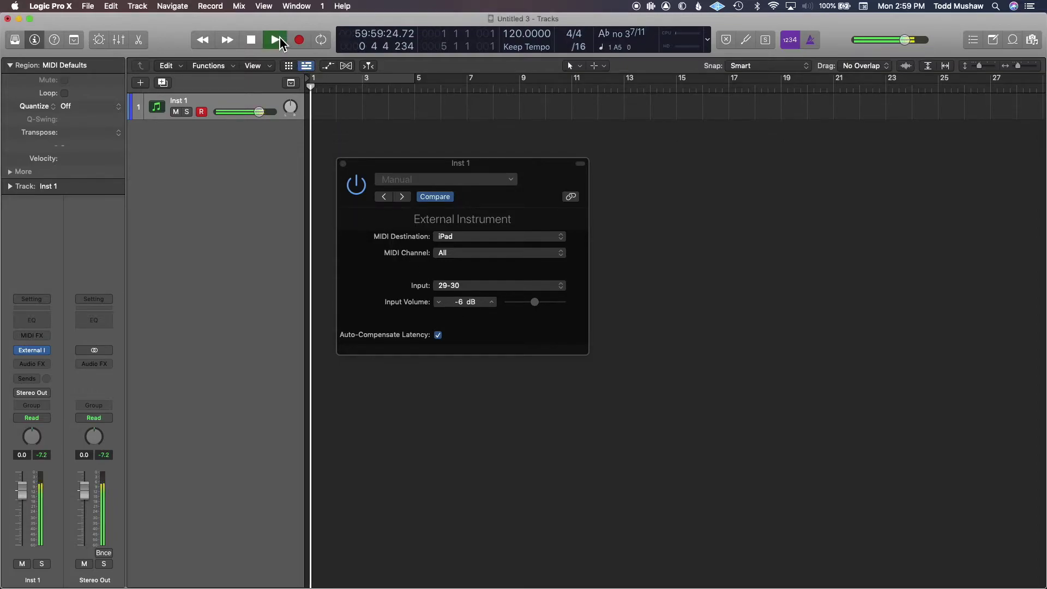
click(254, 44)
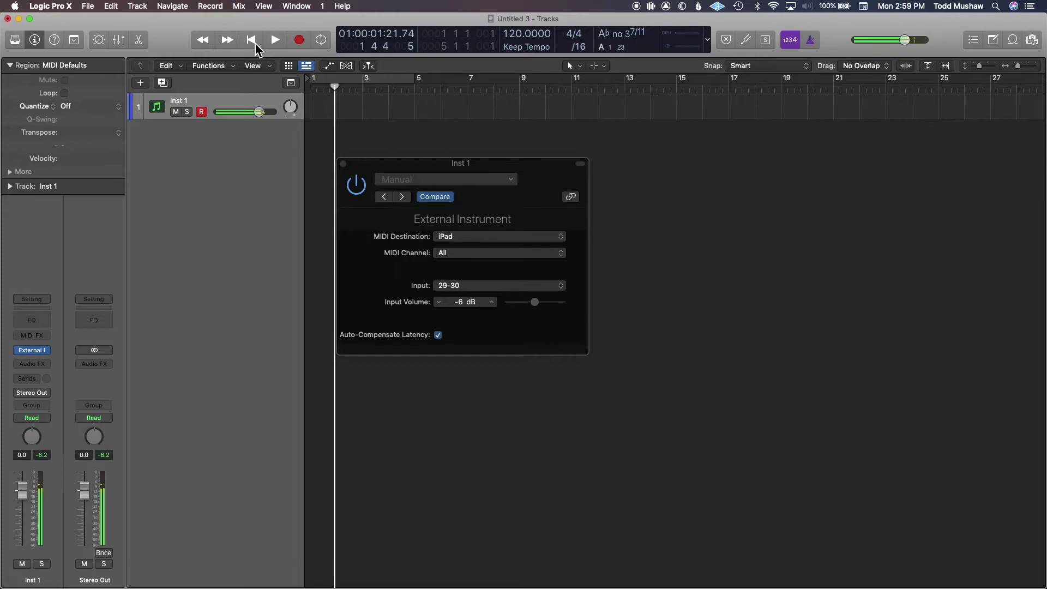
drag(515, 33, 514, 125)
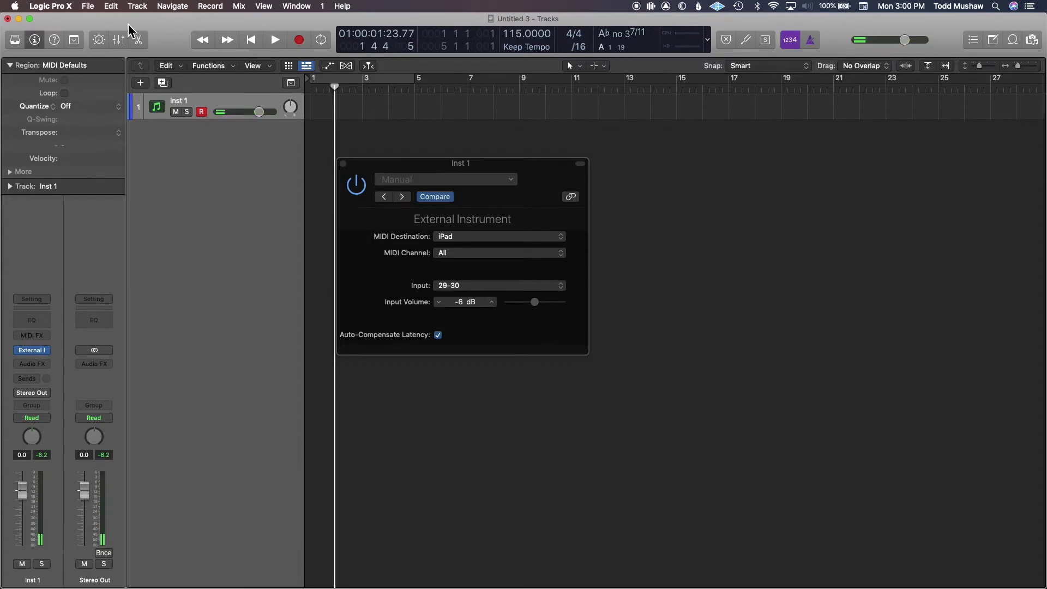
In Project Settings > Synchronization > MIDI, set the first destination to iPad with Clock enabled.
click(88, 6)
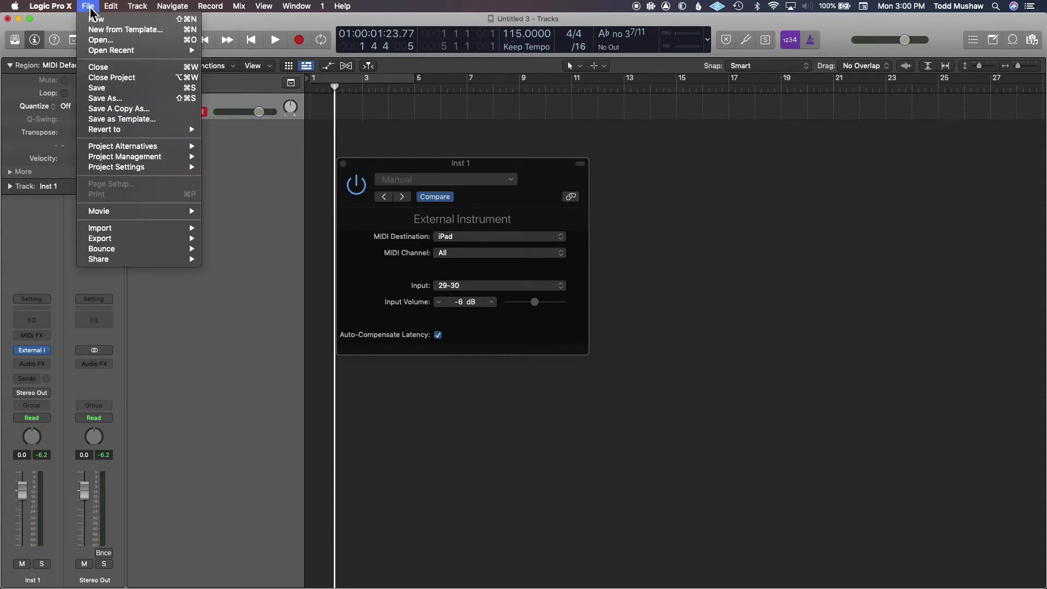
mouse_move(114, 169)
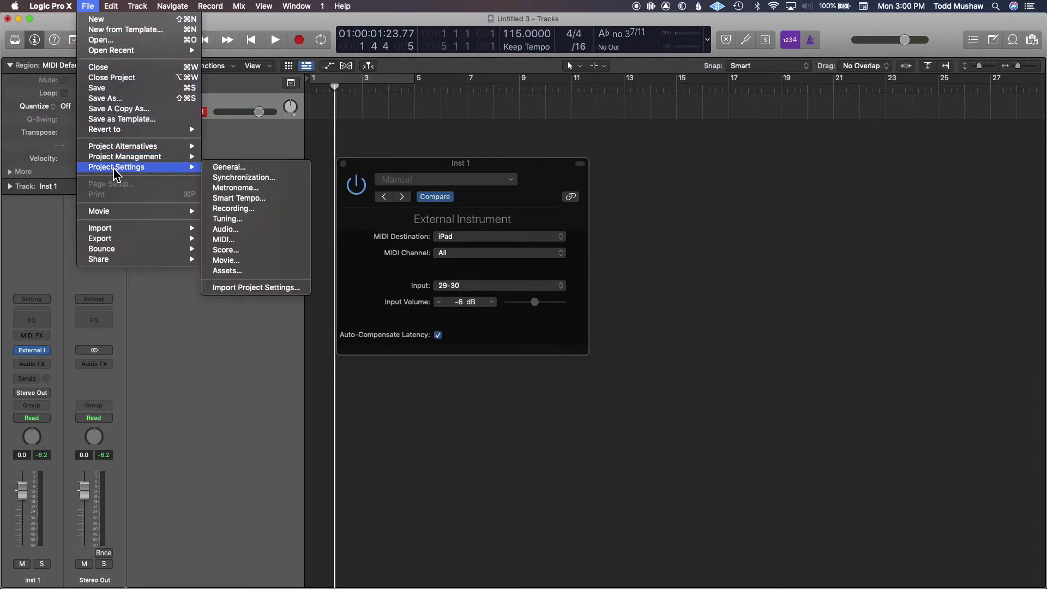
click(229, 180)
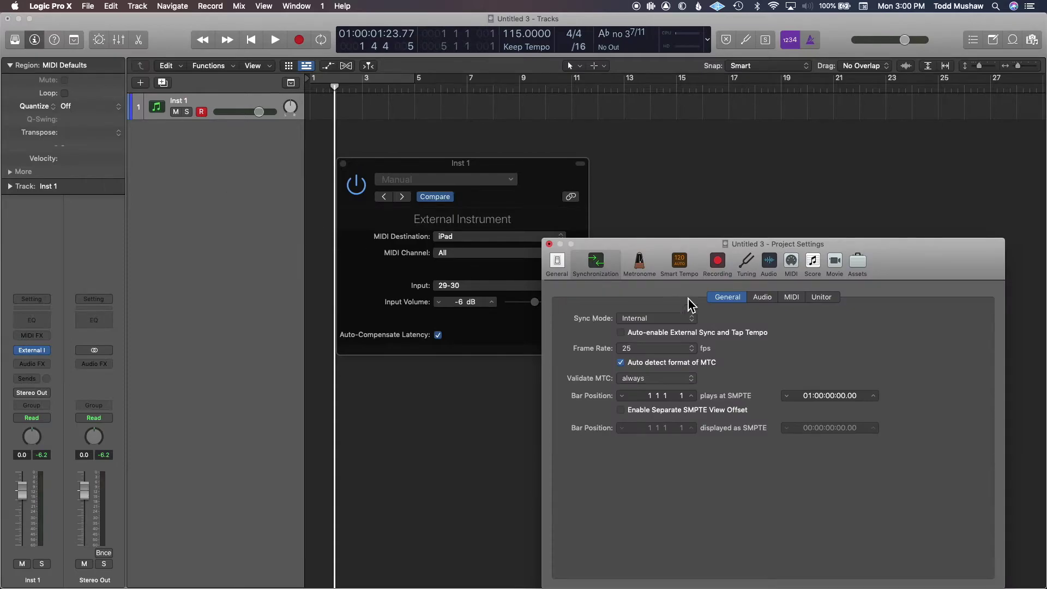
click(793, 298)
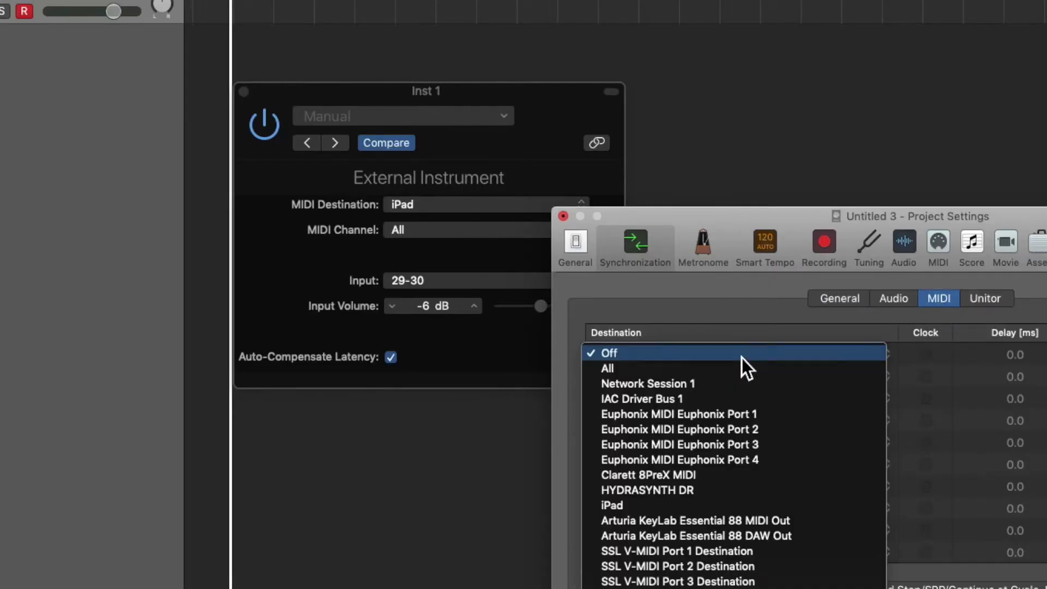
click(730, 505)
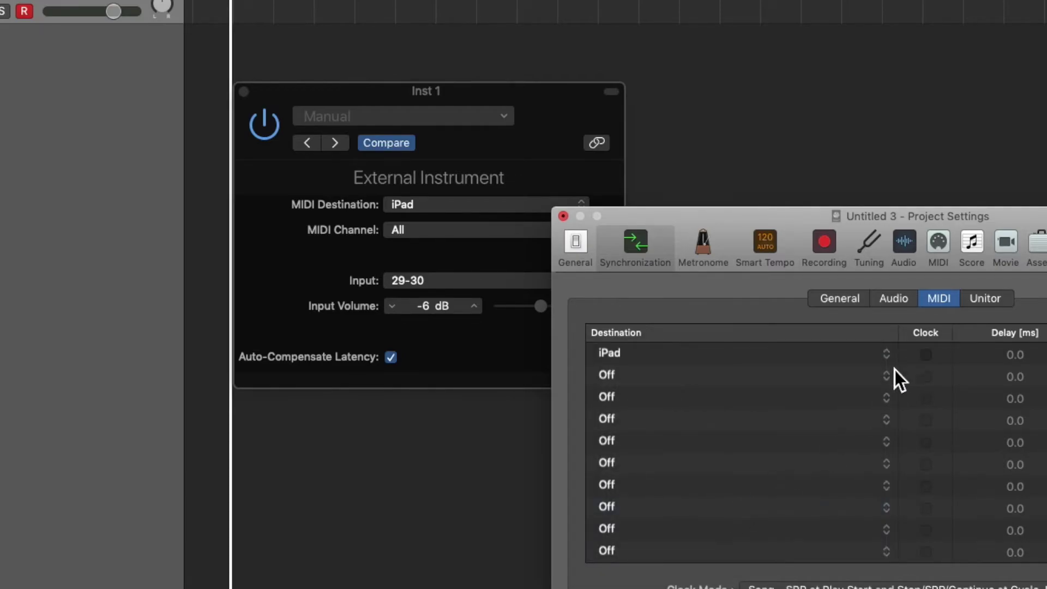
click(925, 355)
drag(760, 224, 336, 38)
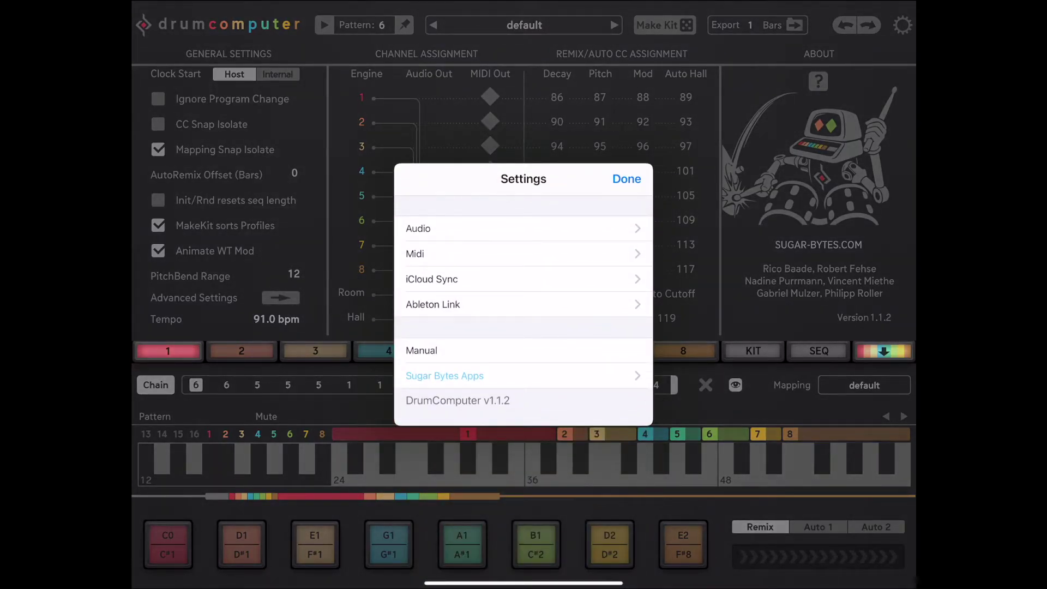
Turn on the Active toggle for DrumComputer's IDAM MIDI Host connection under Settings > Midi.
click(415, 253)
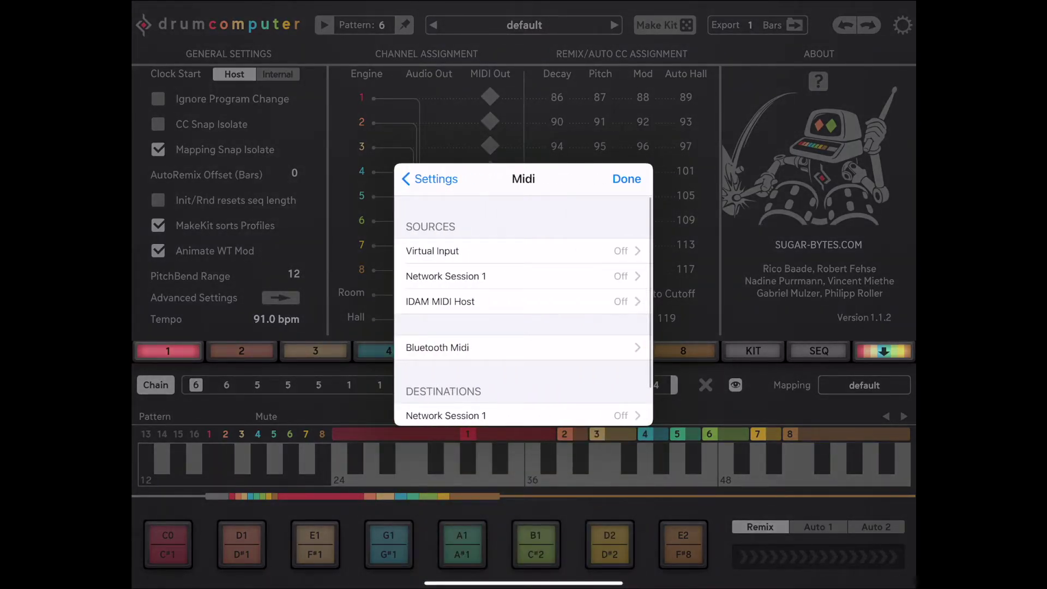
click(440, 301)
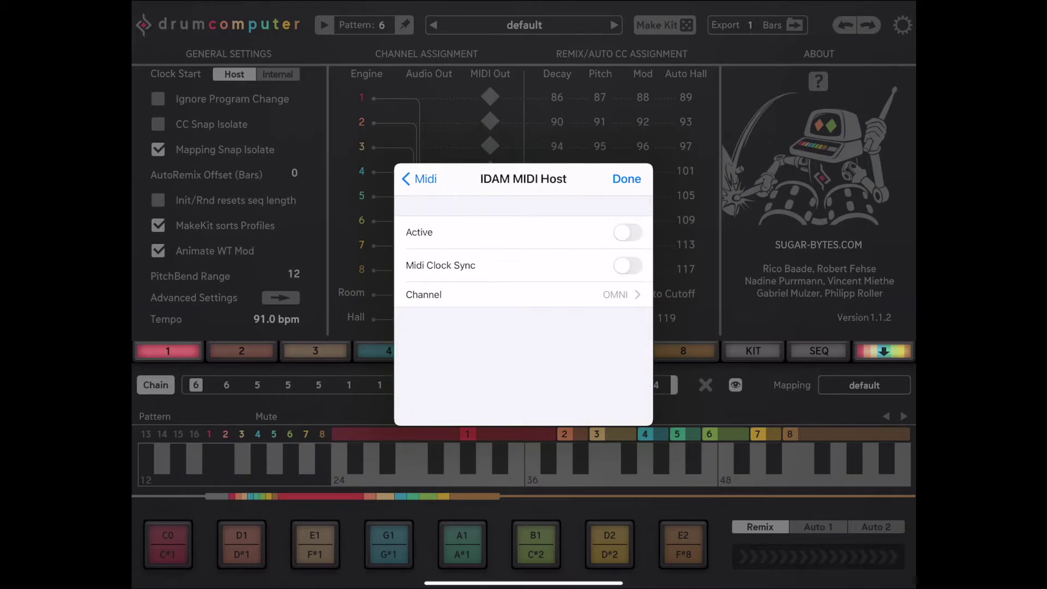
click(627, 232)
click(628, 265)
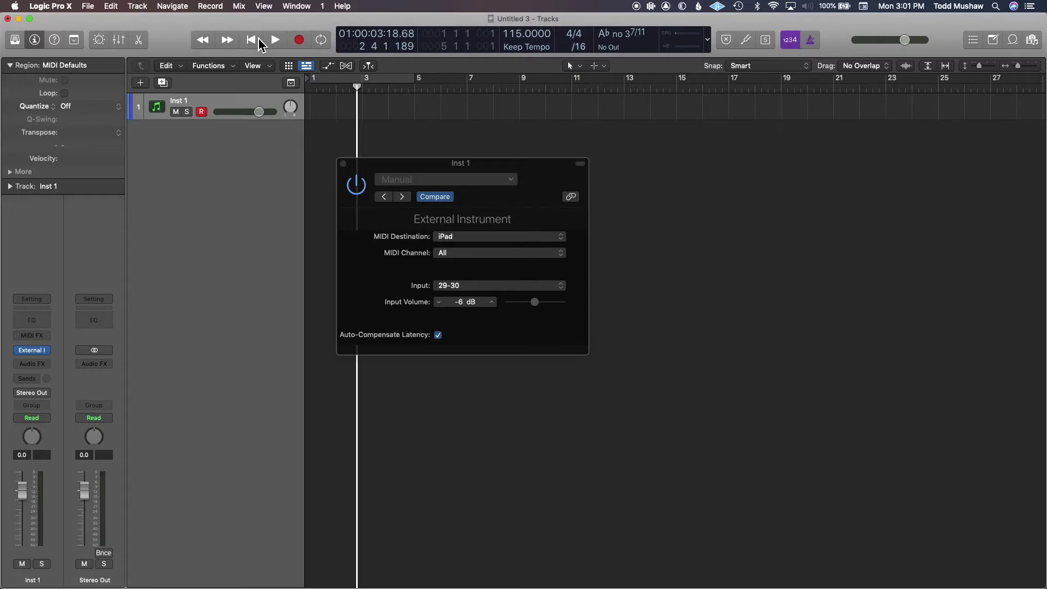
Start, stop and restart playback from bar 1 with the iPad drums playing in sync.
click(257, 40)
key(space)
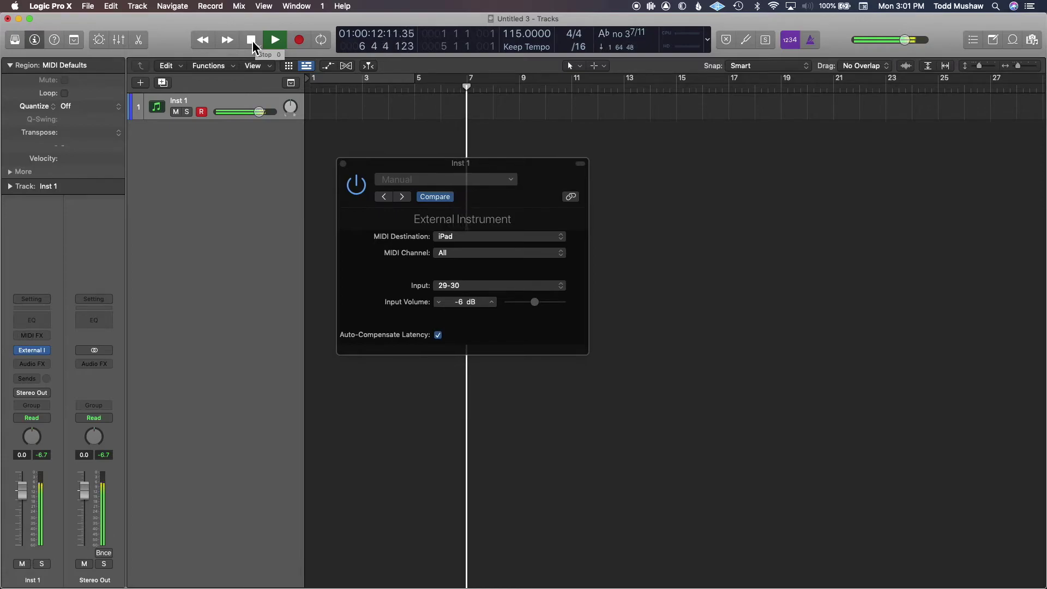
click(251, 41)
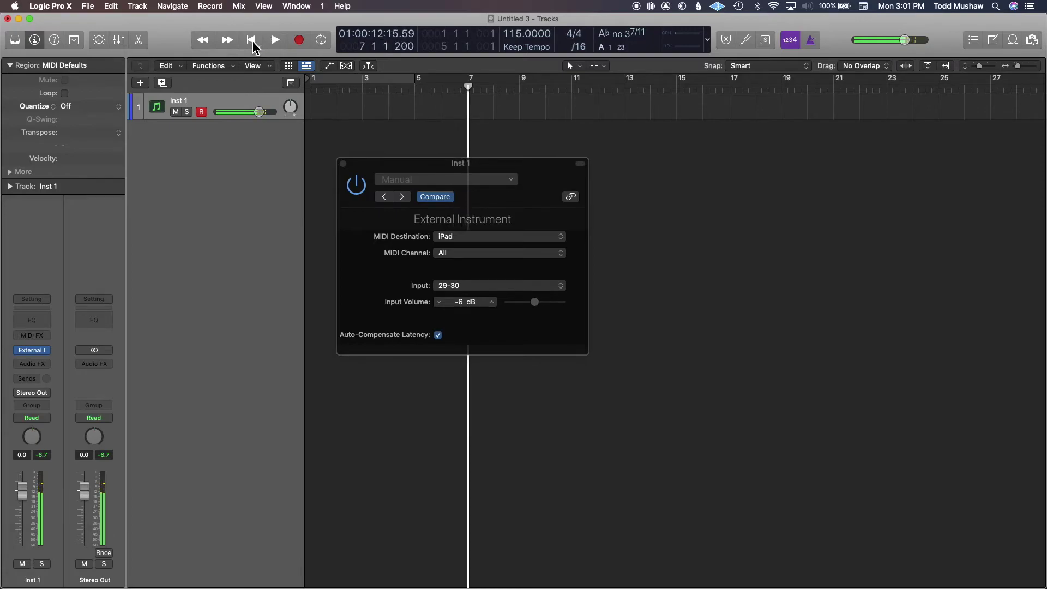
click(283, 43)
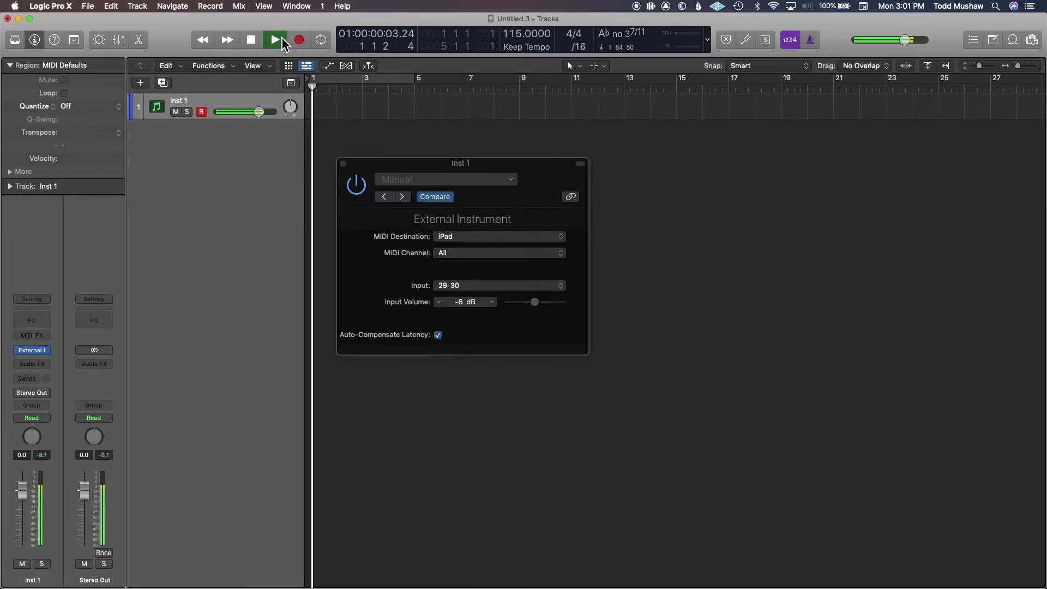
click(254, 41)
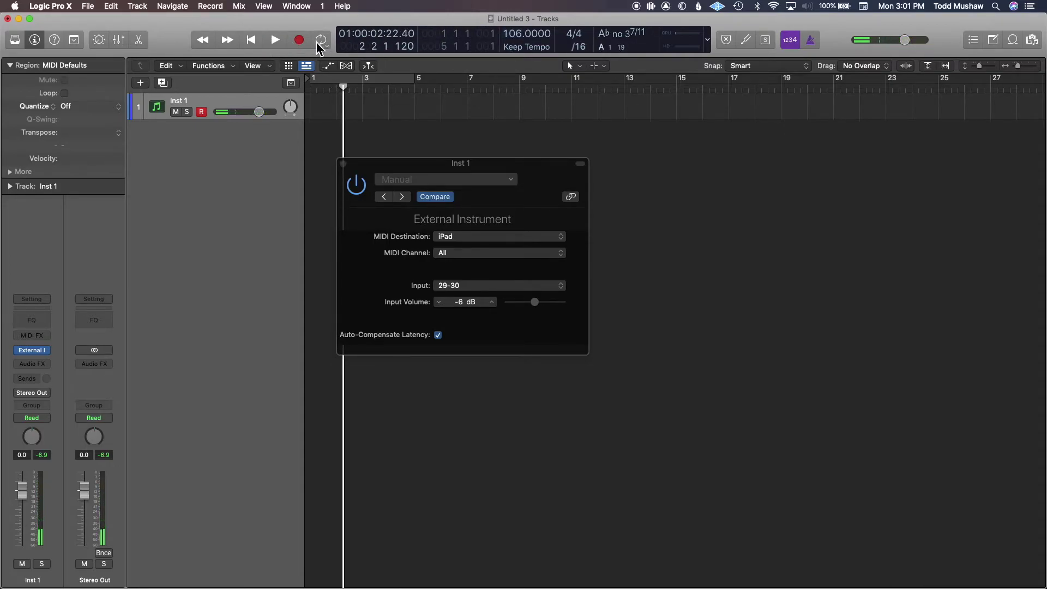
Restart playback and sweep the tempo from 106 down to 97, then up to 137 BPM.
click(276, 42)
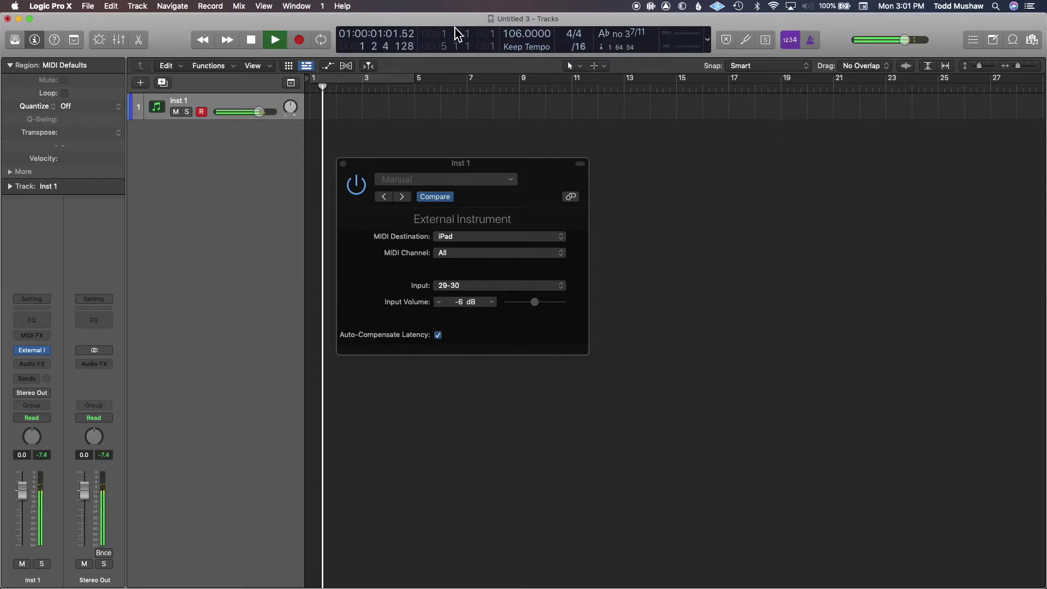
mouse_move(516, 36)
mouse_down()
mouse_move(515, 48)
mouse_move(516, 28)
mouse_up()
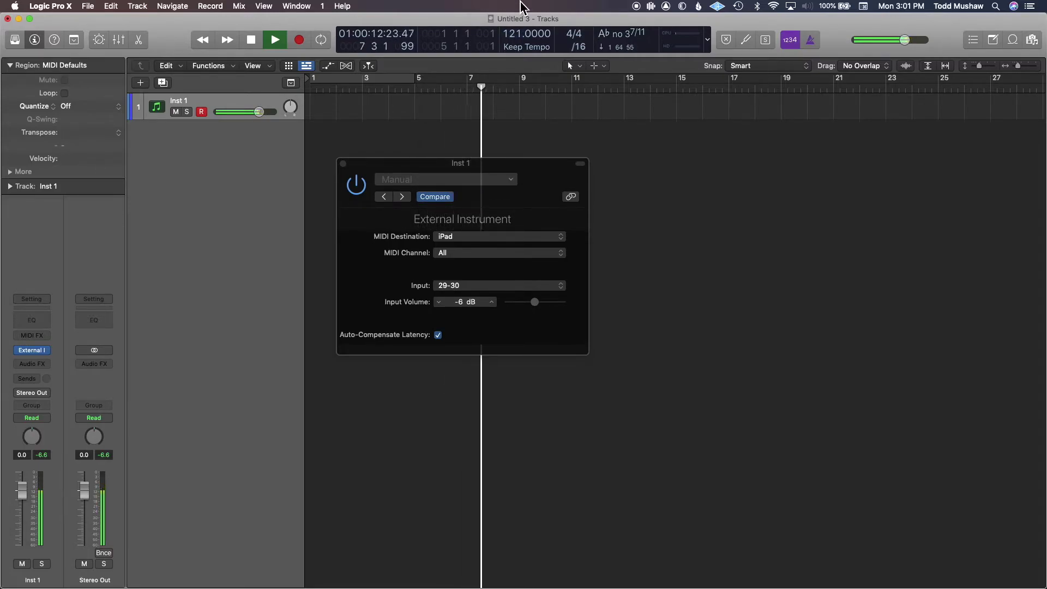
mouse_move(518, 28)
mouse_down()
mouse_move(518, 8)
mouse_move(518, 46)
mouse_up()
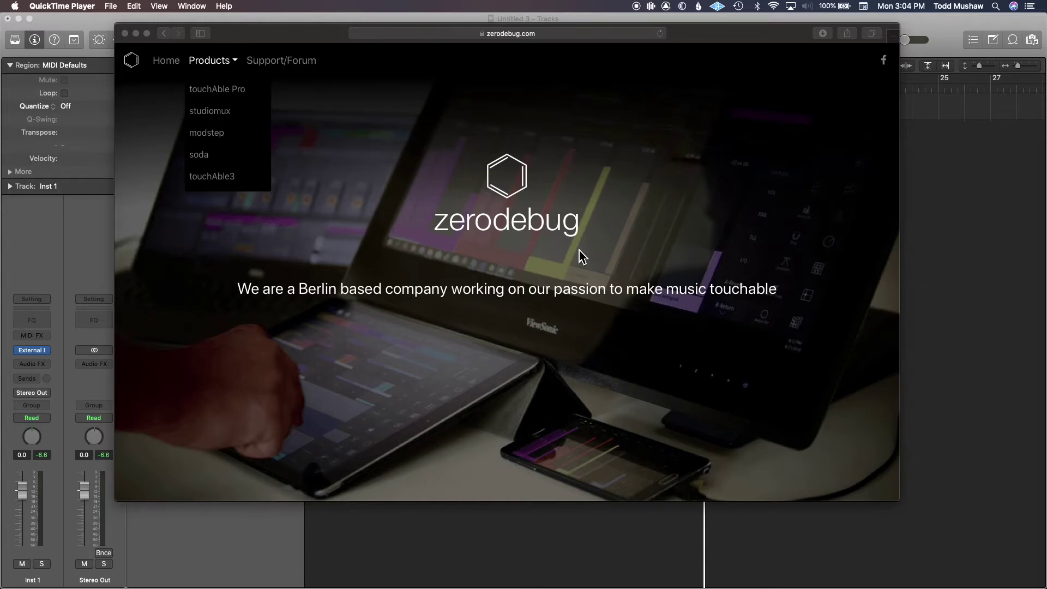
Open zerodebug.com's studiomux OSX setup section, then show the studiomux server's menu-bar menu.
click(210, 70)
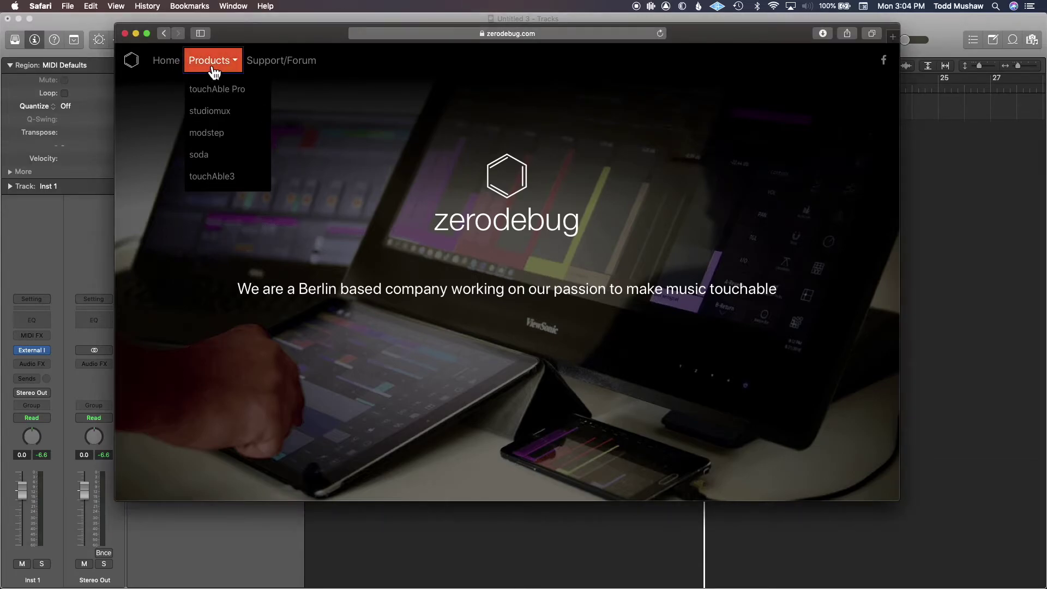
click(231, 115)
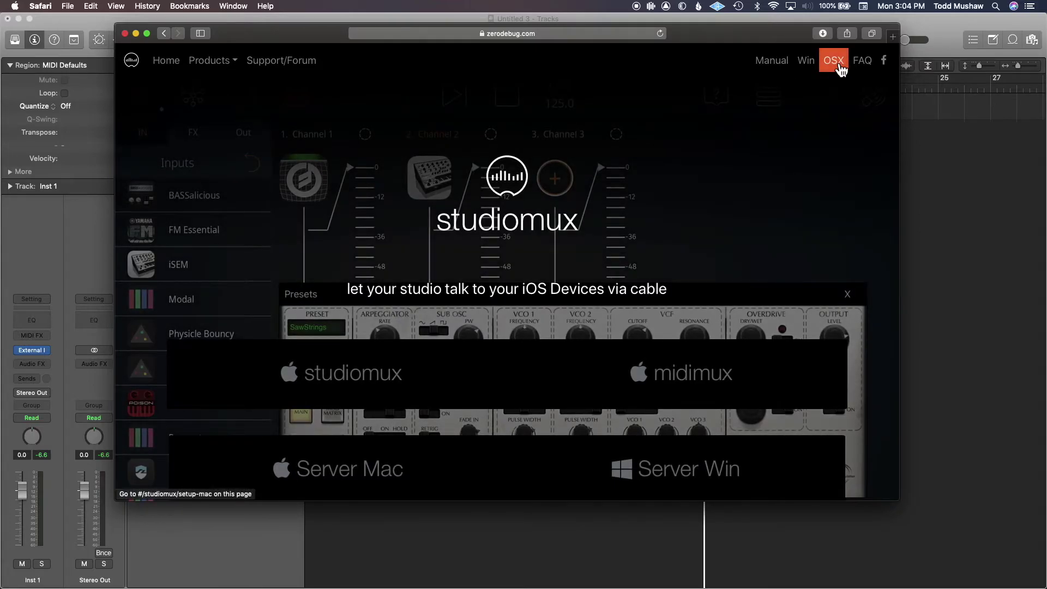
click(839, 66)
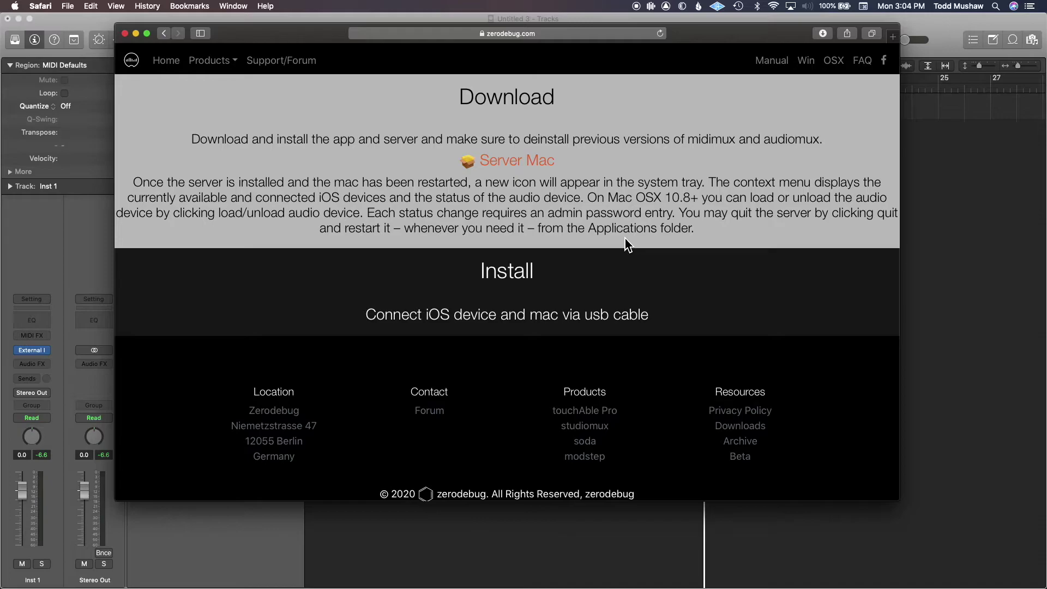
click(650, 6)
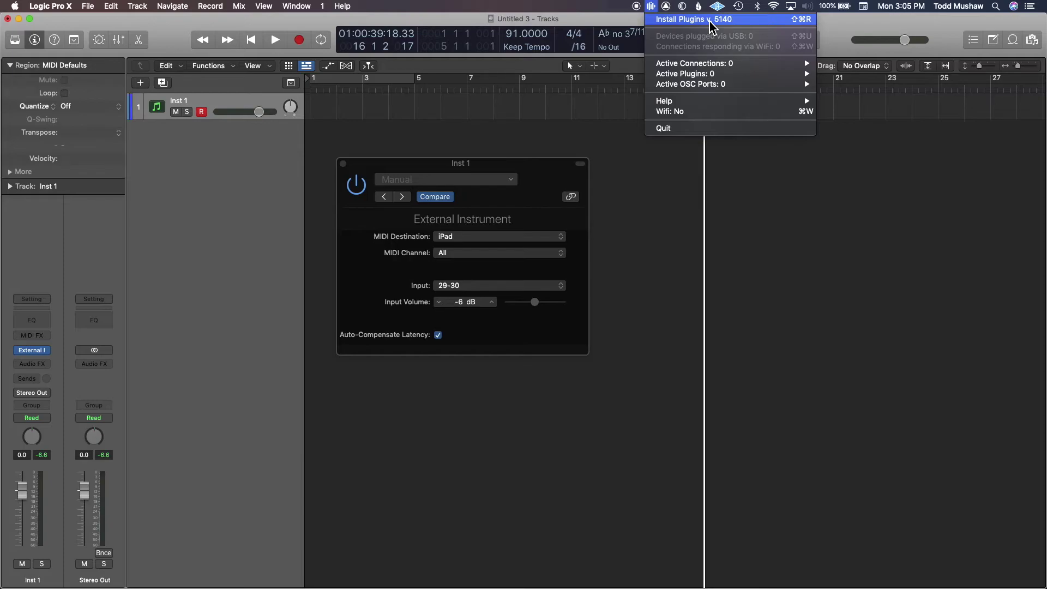
Dismiss the studiomux server menu to return to the Logic project.
click(686, 198)
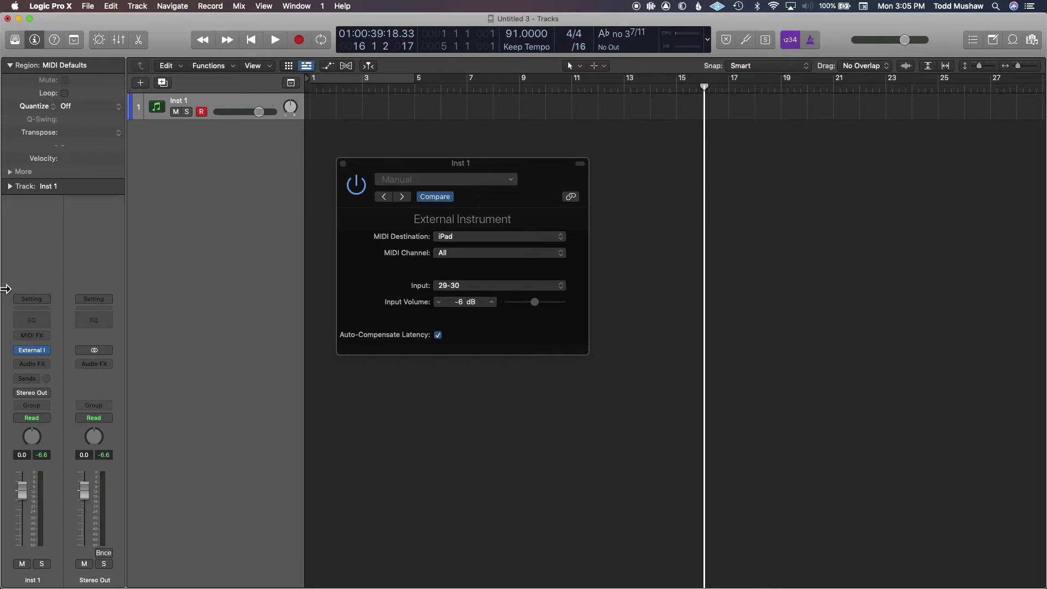
mouse_move(47, 352)
Replace Inst 1's External Instrument with AU Instruments > Soundpaint in Stereo.
click(43, 350)
mouse_move(137, 560)
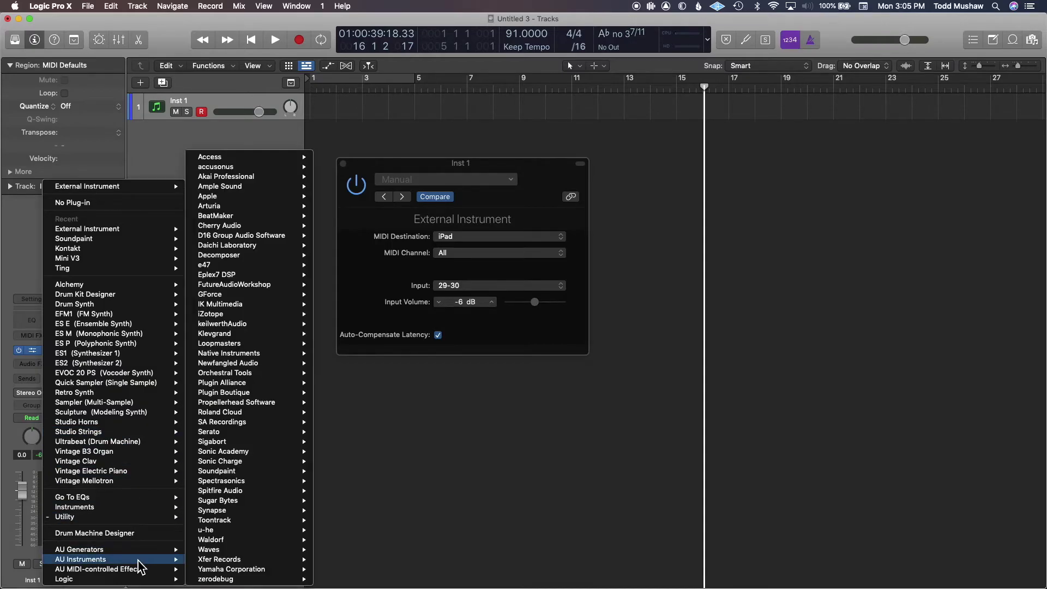
mouse_move(306, 471)
mouse_move(360, 475)
click(410, 470)
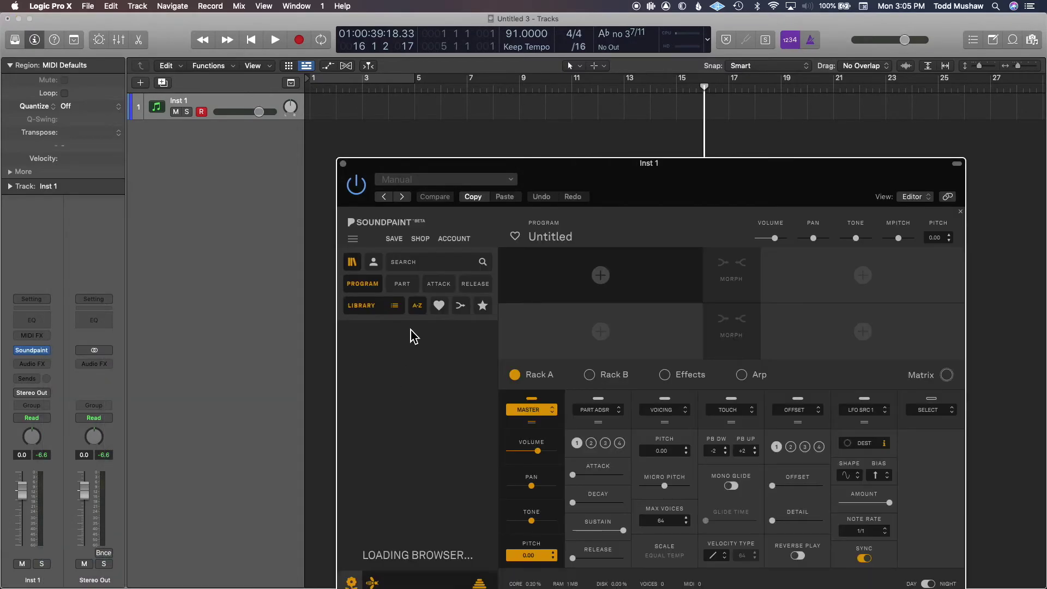
Load the user preset Custom Design > Brushed Angels TCM in Soundpaint and close its window.
click(342, 389)
click(342, 389)
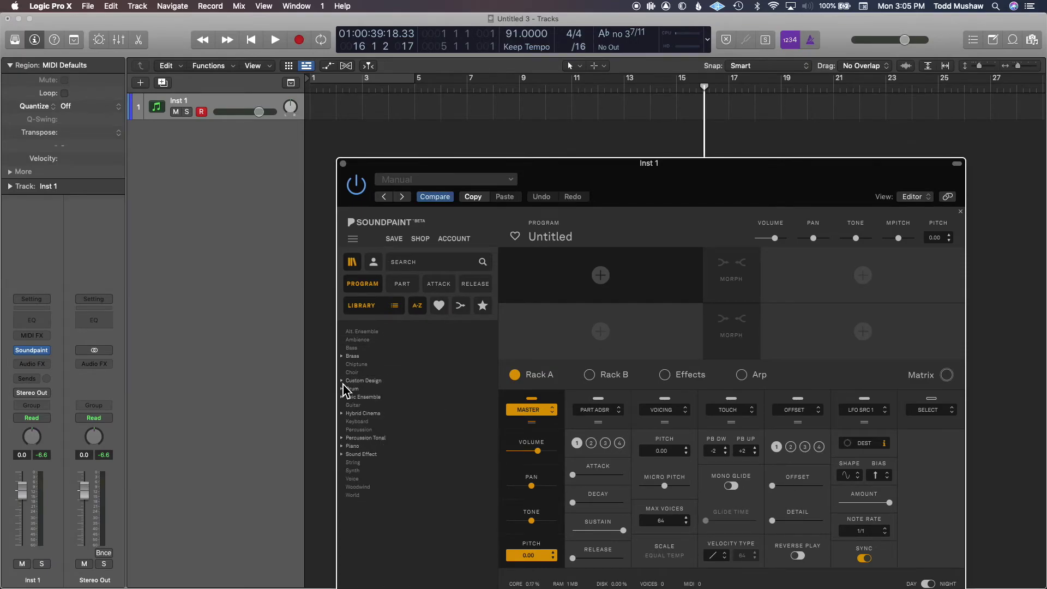
click(373, 262)
click(364, 380)
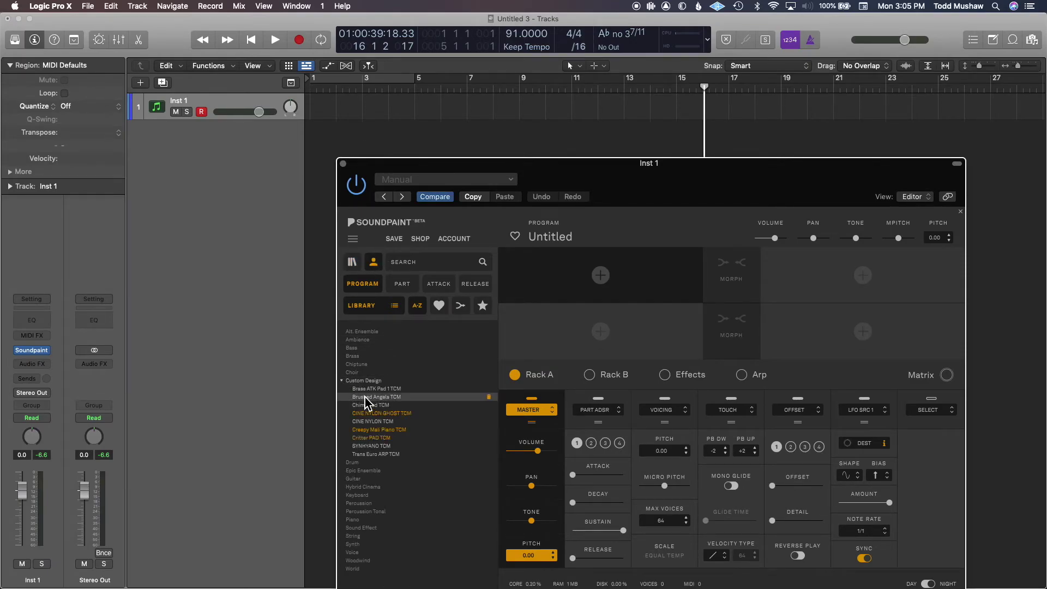
click(365, 396)
click(342, 164)
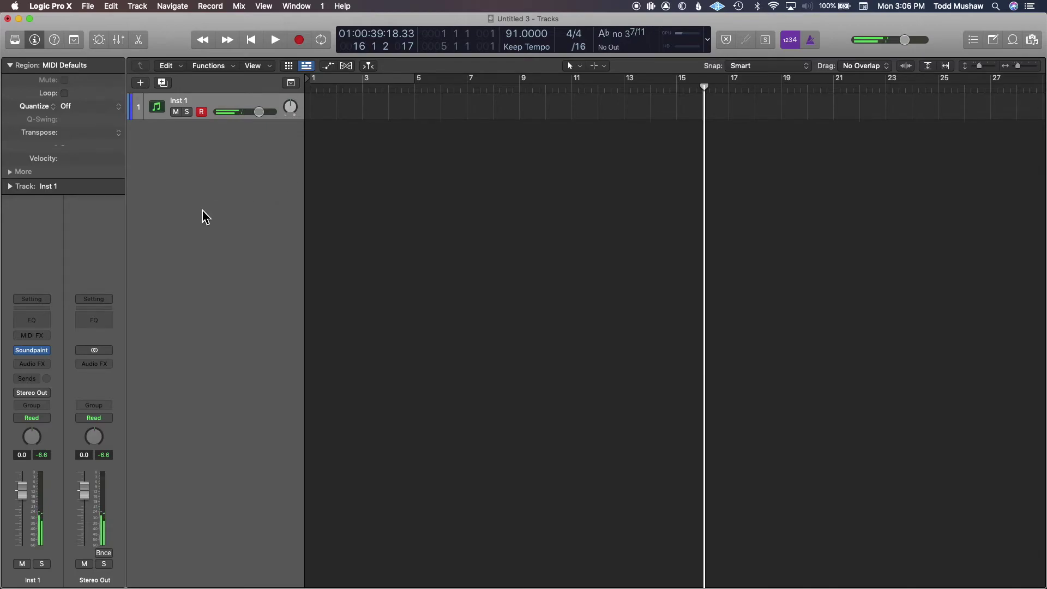
Add a Bus 1 send on Inst 1, creating the Aux 1 channel.
click(34, 380)
mouse_move(34, 397)
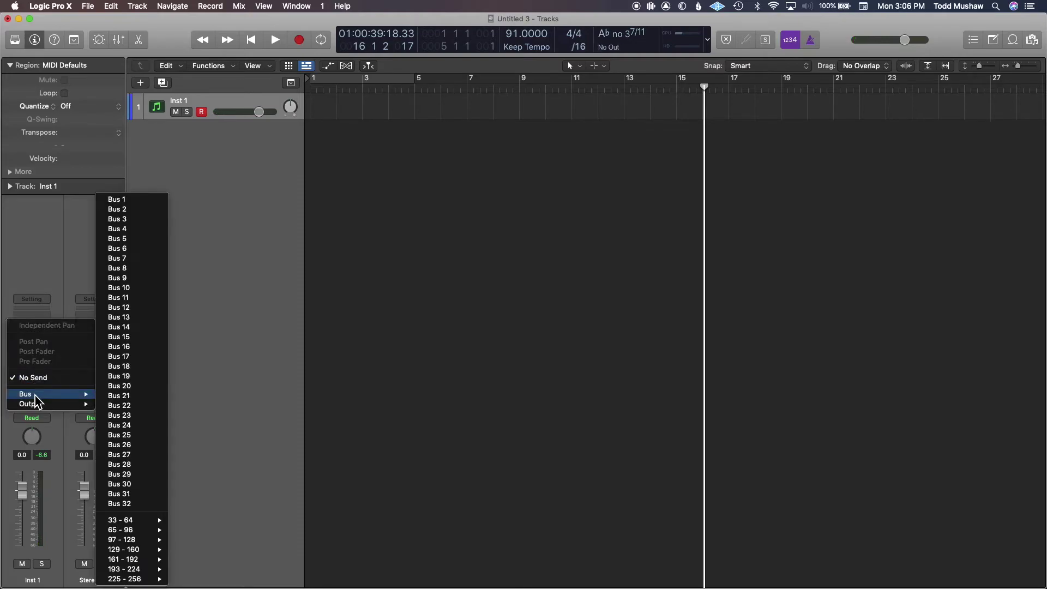
click(141, 202)
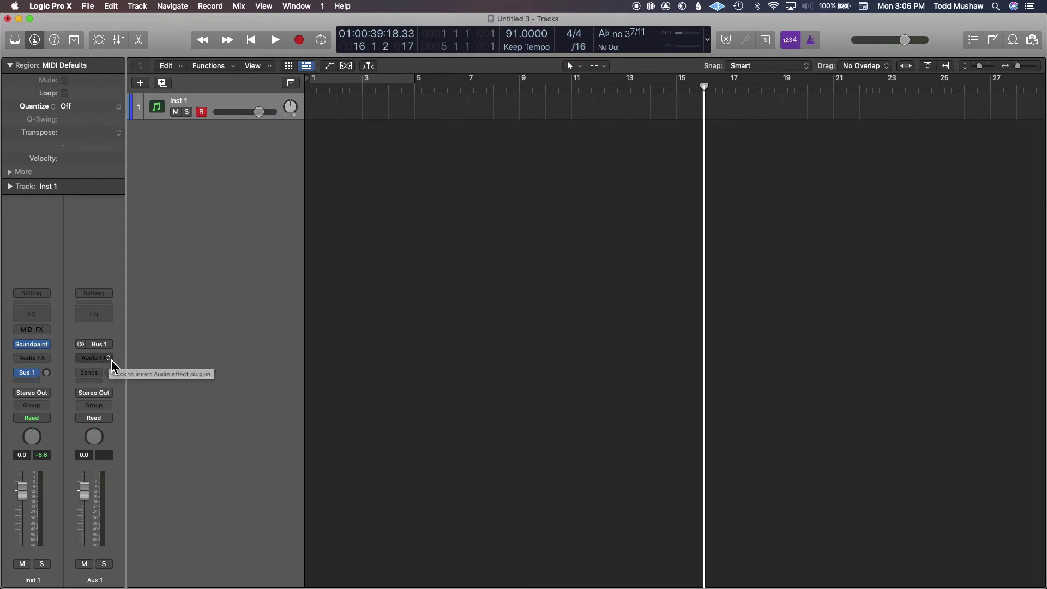
Insert Audio Units > zerodebug > StudiomuxEffect > Stereo on Aux 1.
click(94, 358)
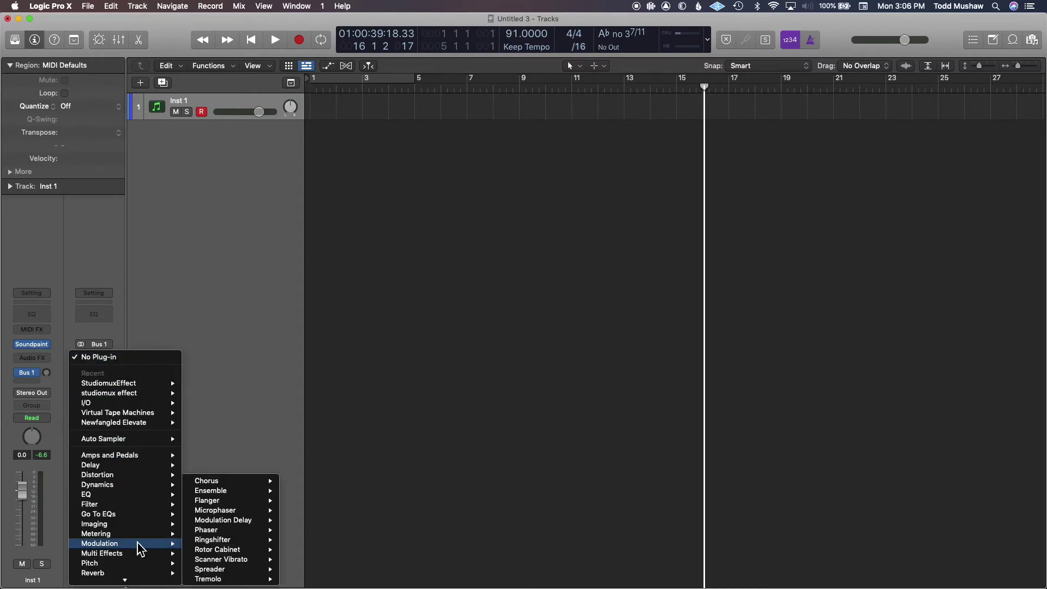
mouse_move(139, 572)
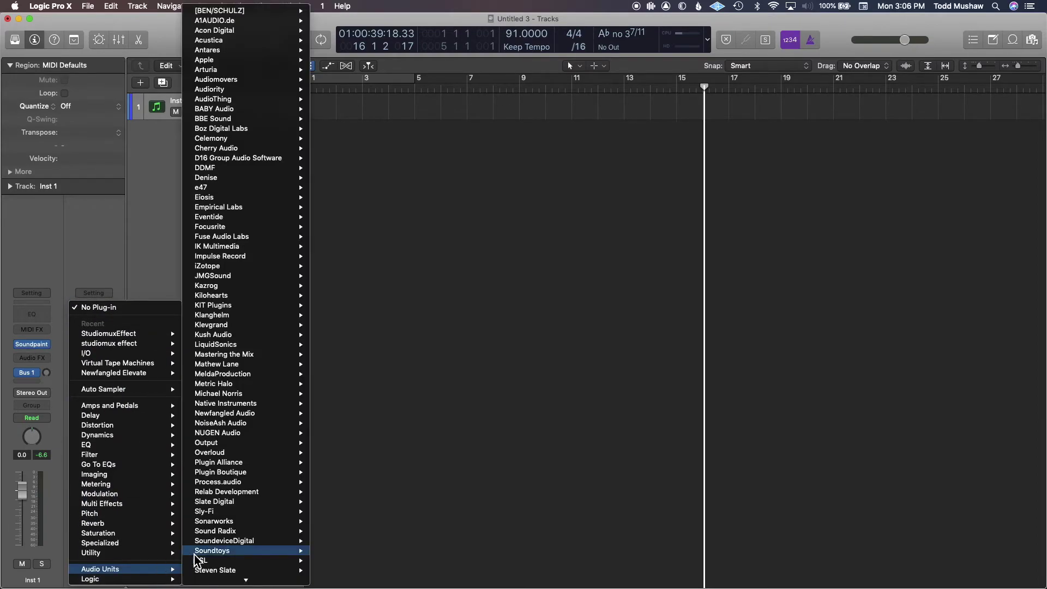
mouse_move(234, 579)
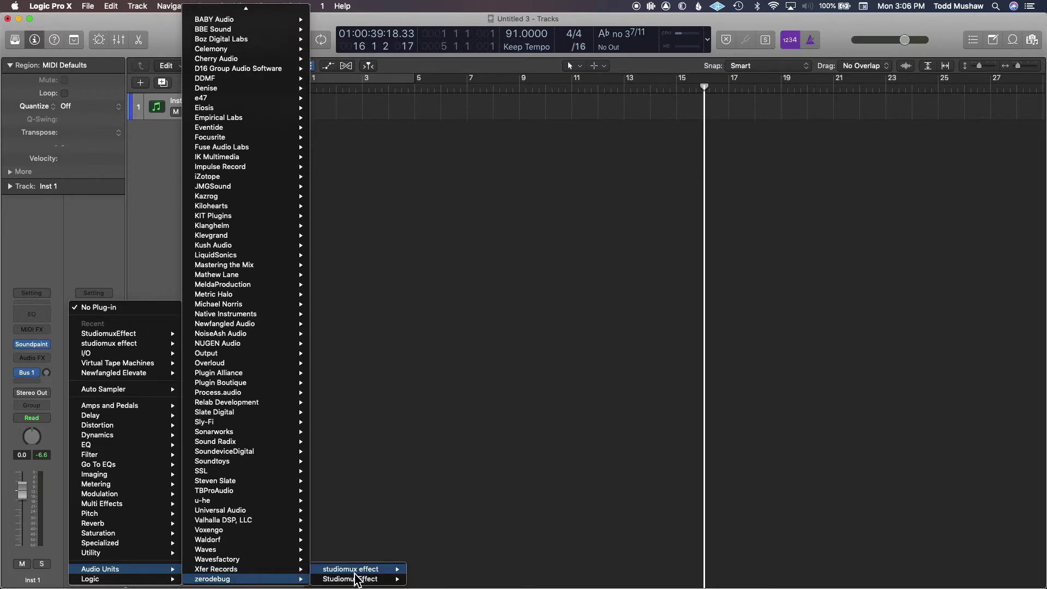
mouse_move(364, 579)
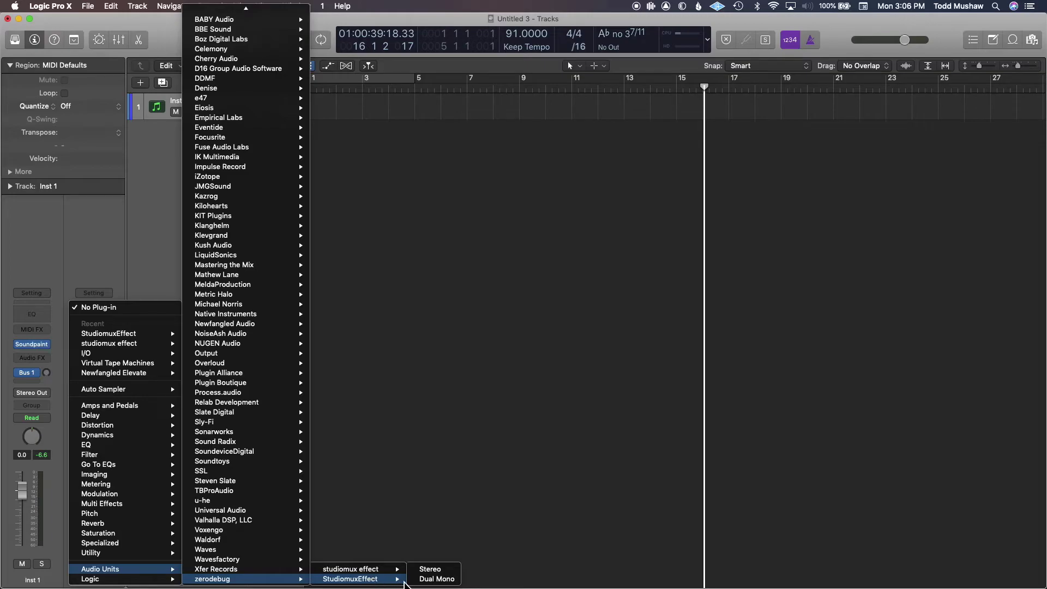
click(446, 570)
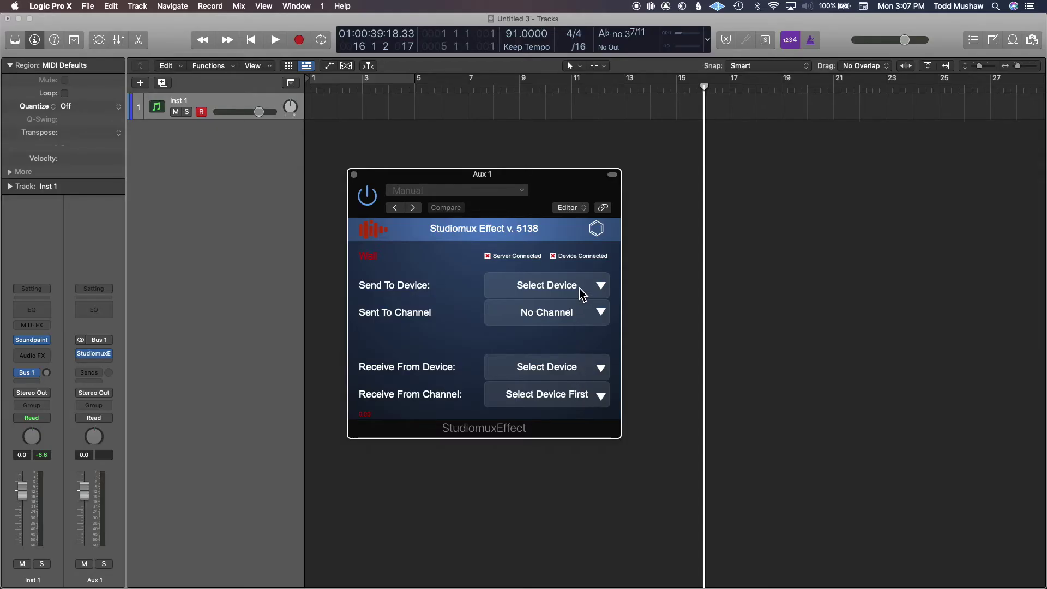
In Aux 1's Studiomux window, set both Send To and Receive From to iPad 2, Channel 1.
click(579, 286)
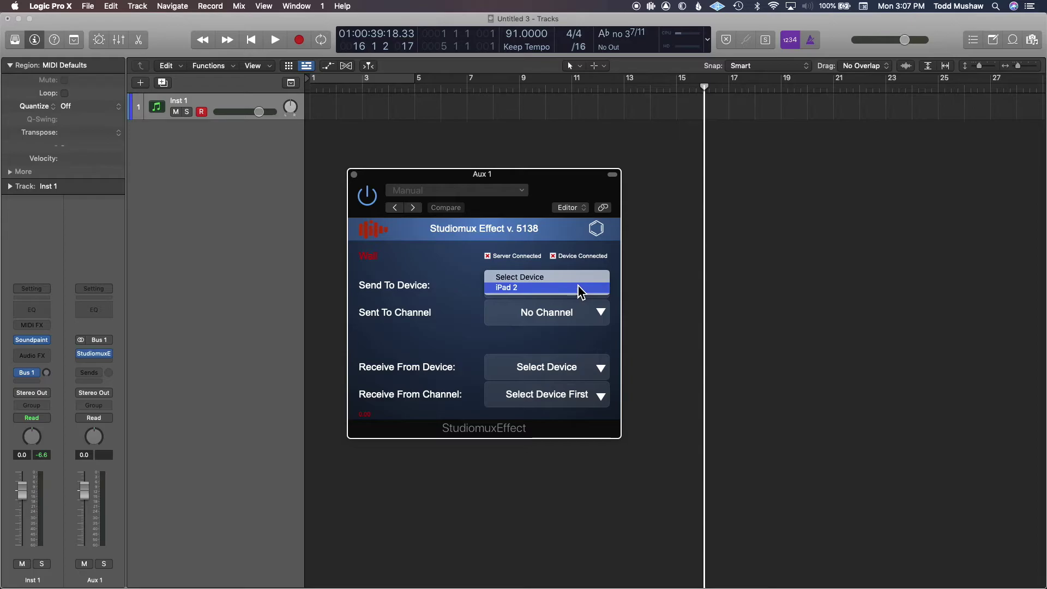
click(579, 287)
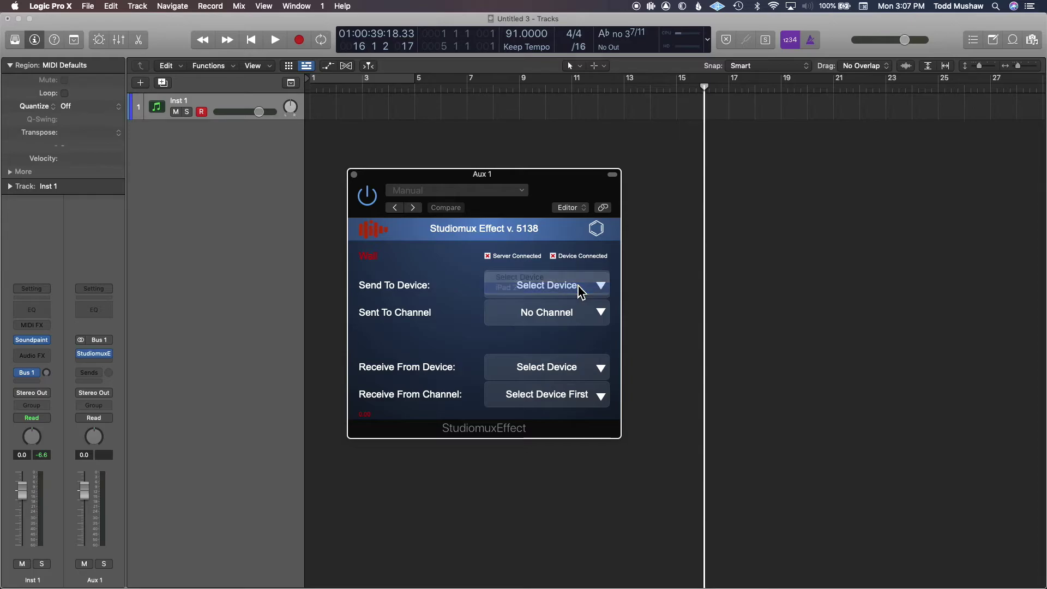
click(590, 323)
click(587, 317)
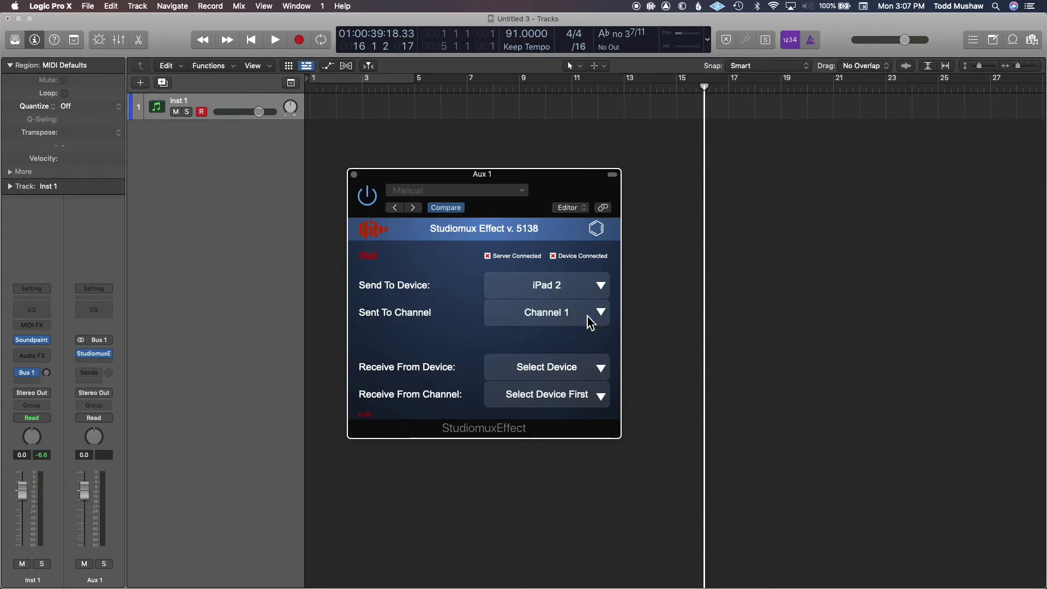
click(587, 370)
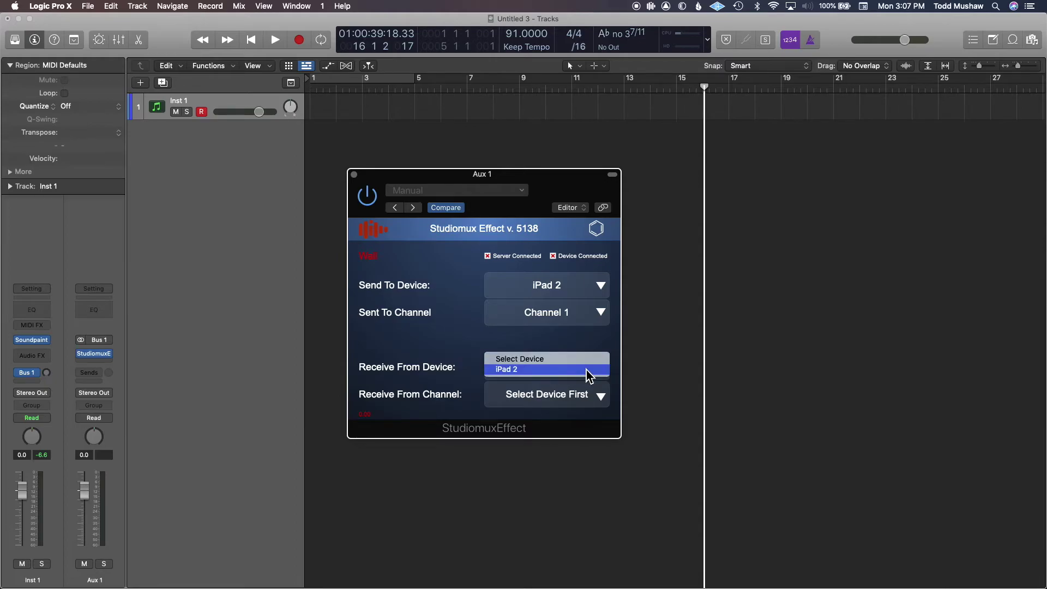
click(586, 371)
click(586, 403)
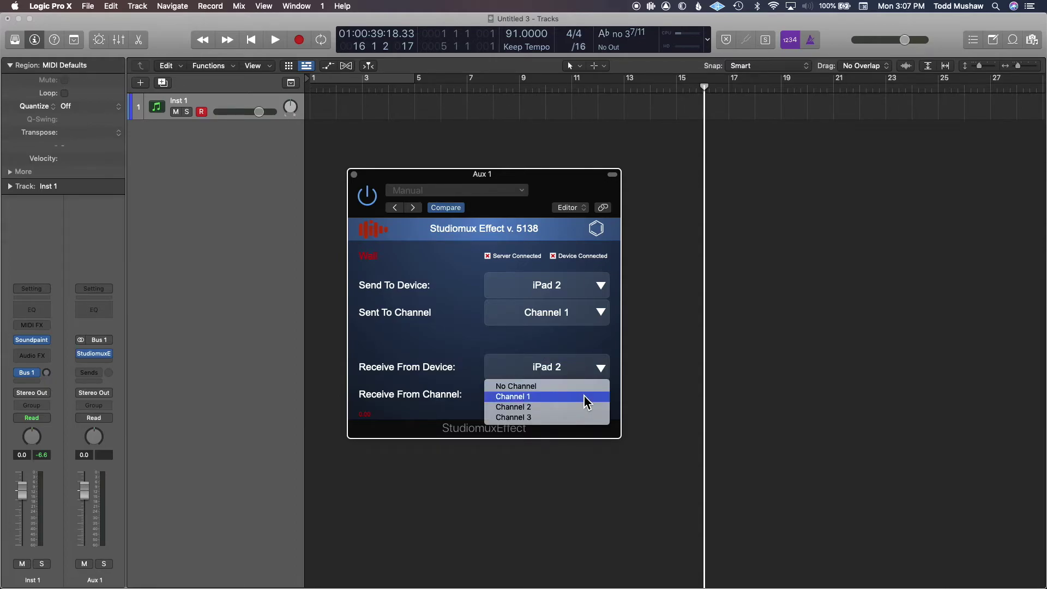
click(586, 397)
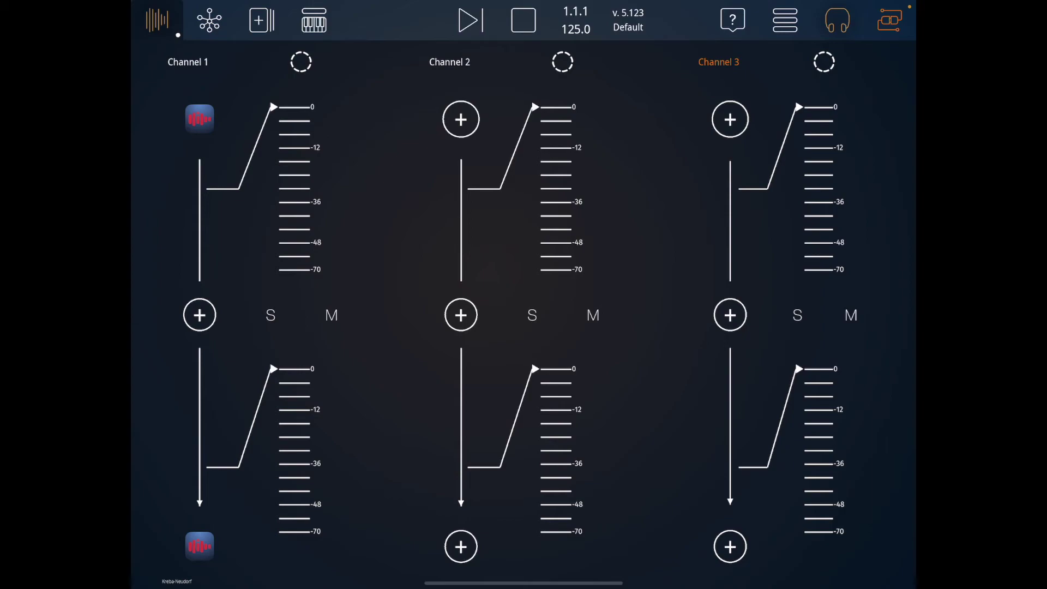
Insert the Blackhole AU effect on studiomux Channel 1.
click(200, 315)
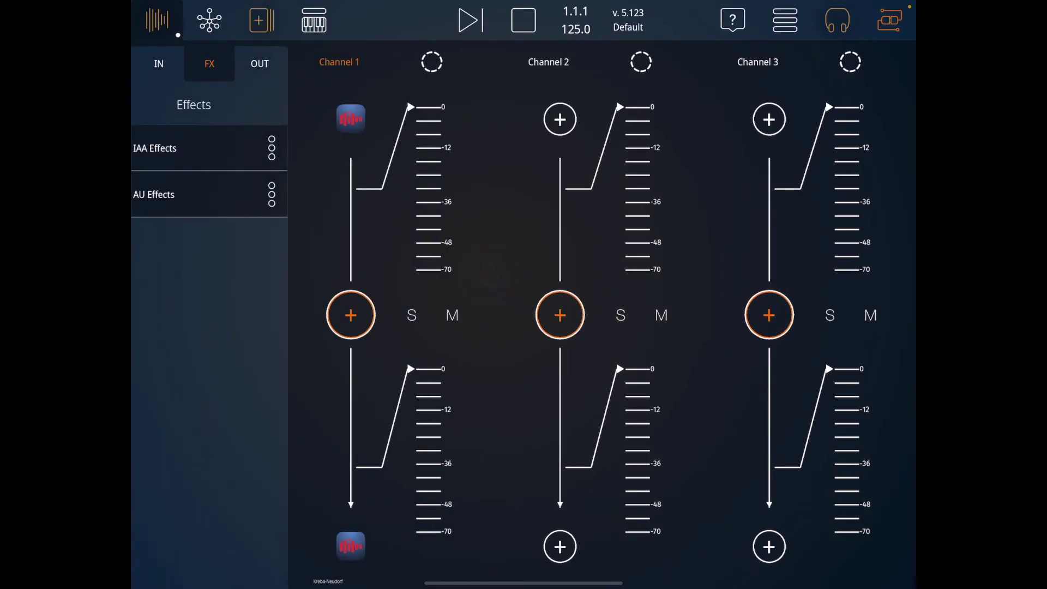
click(163, 194)
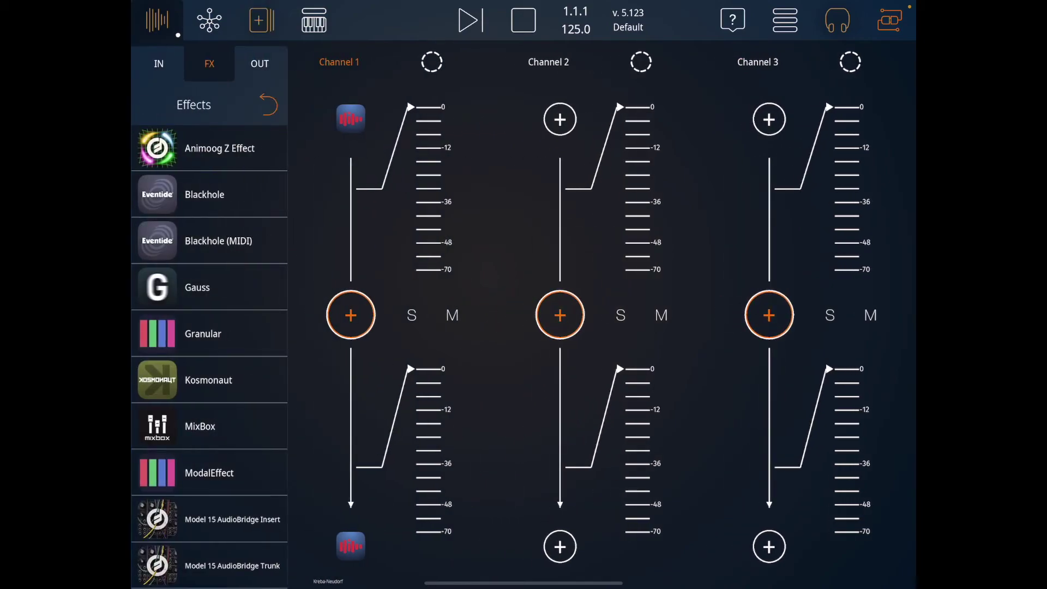
drag(157, 194, 351, 305)
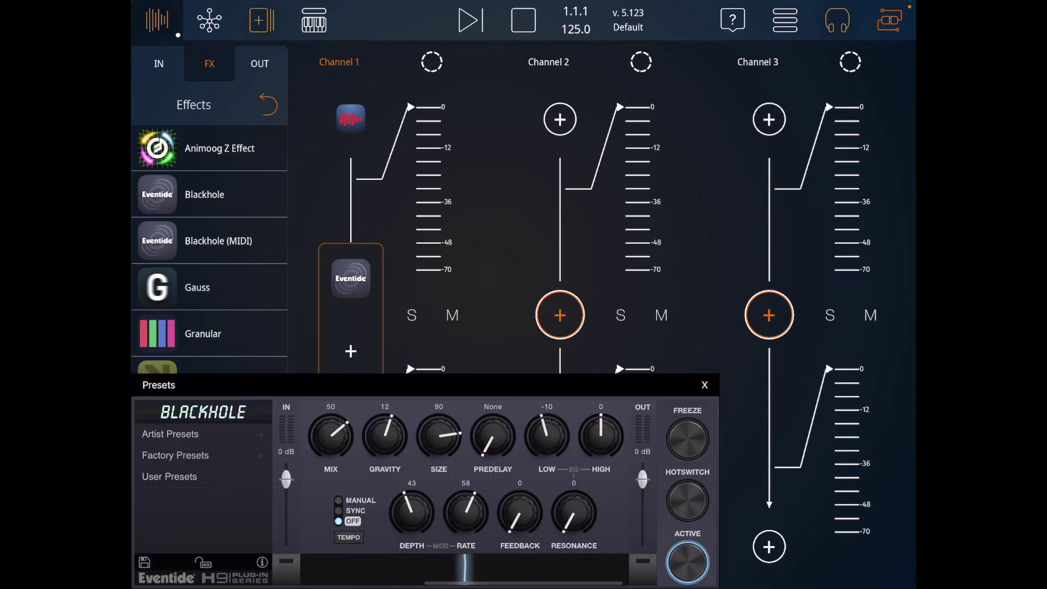
Load Blackhole's Dark Matter factory preset and raise its MIX knob.
click(175, 454)
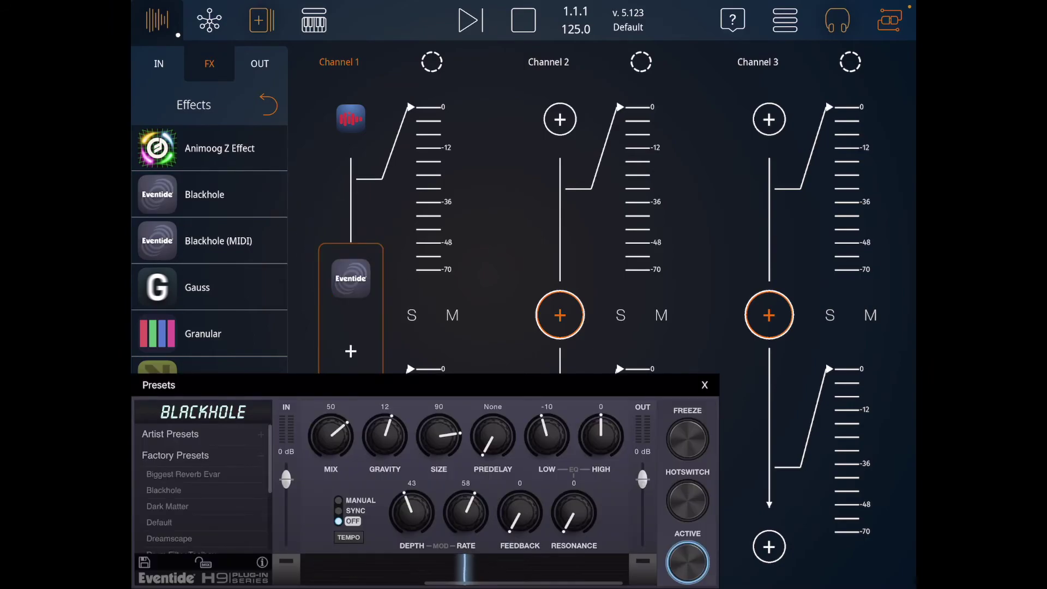
click(167, 506)
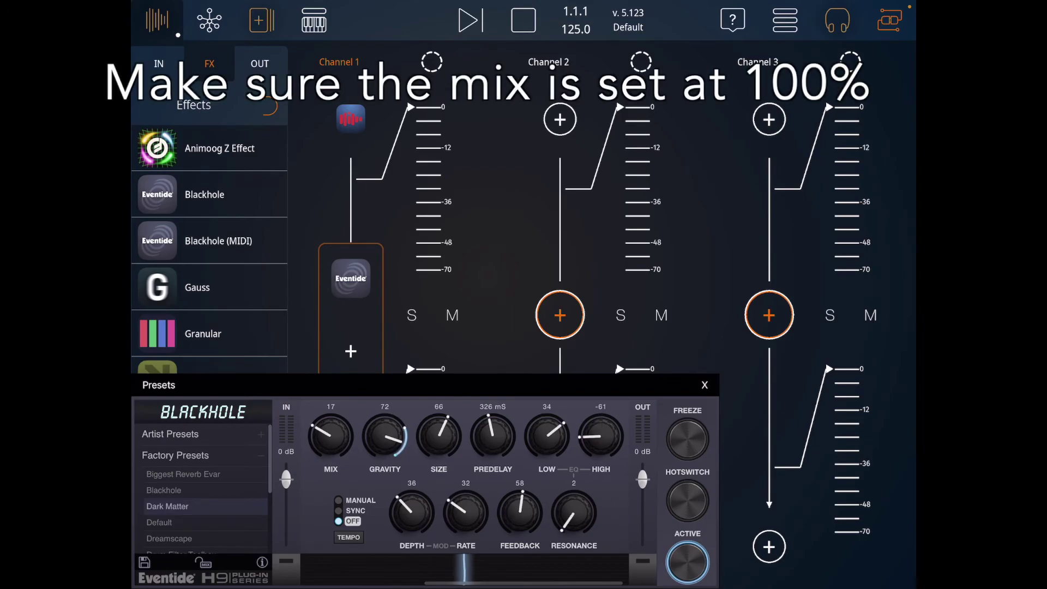
drag(330, 436, 331, 414)
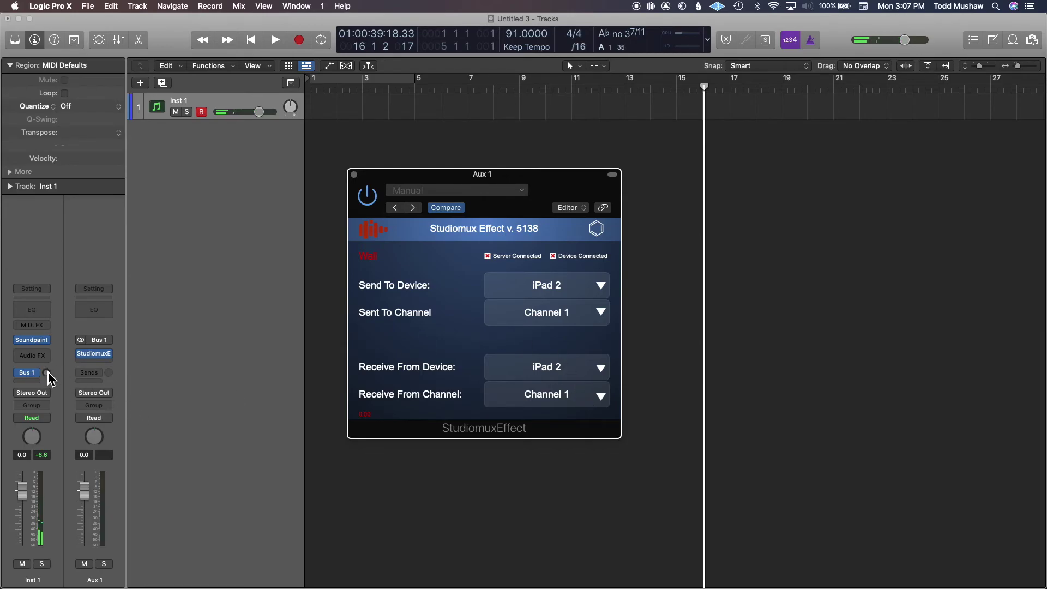
Raise the Bus 1 send knob on the Inst 1 channel strip.
drag(47, 374, 57, 298)
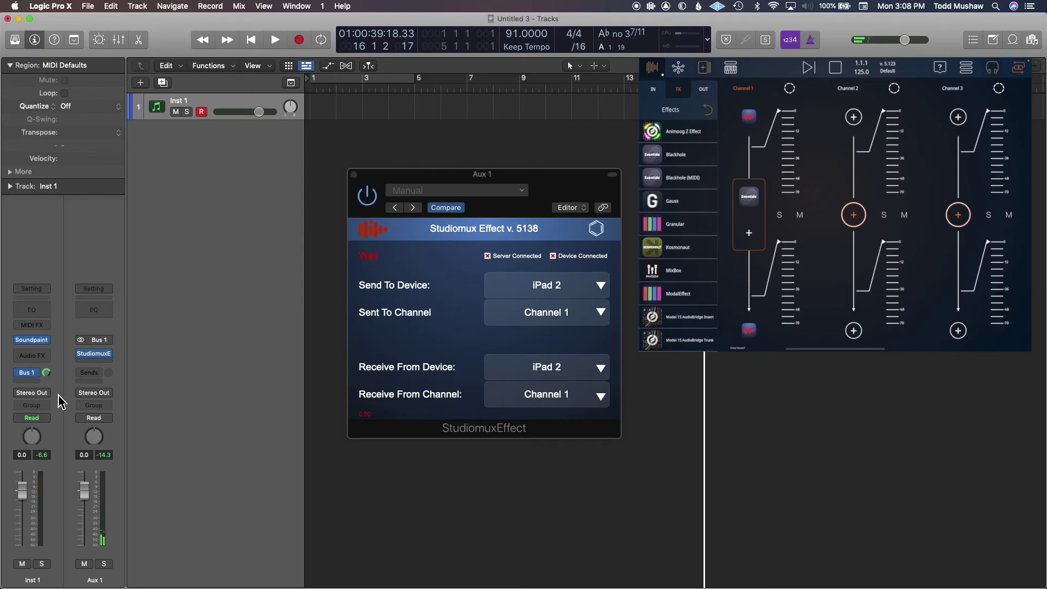
Add a Bus 2 send on Inst 1, creating the Aux 2 channel.
click(34, 382)
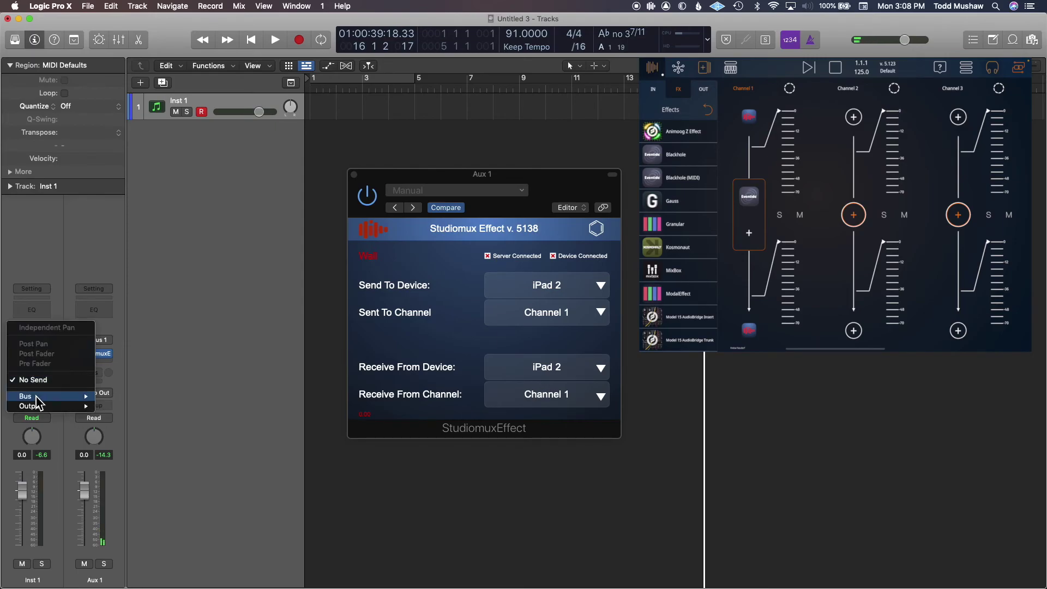
mouse_move(34, 396)
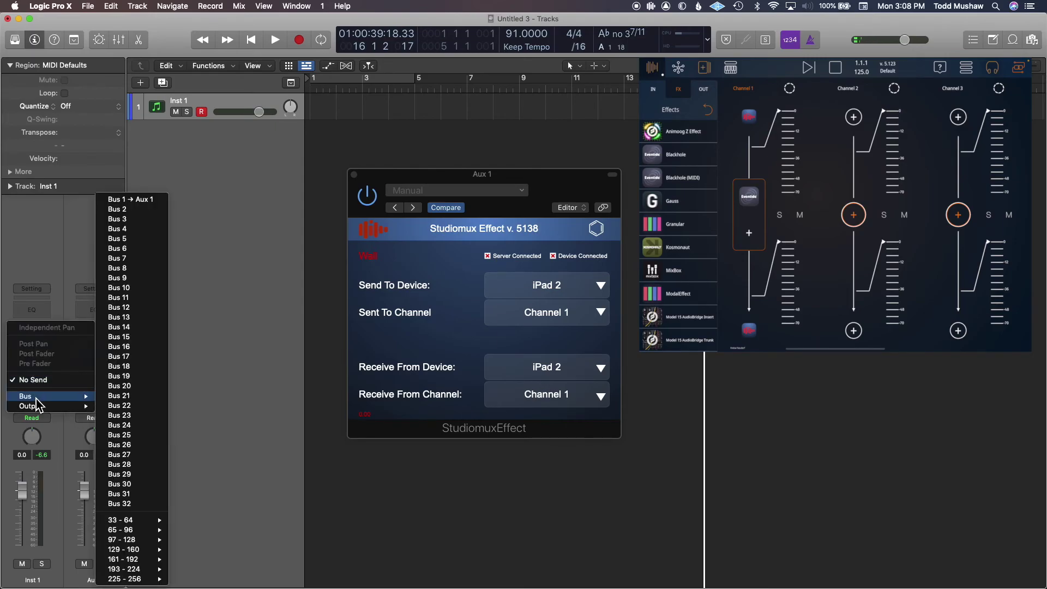
click(109, 210)
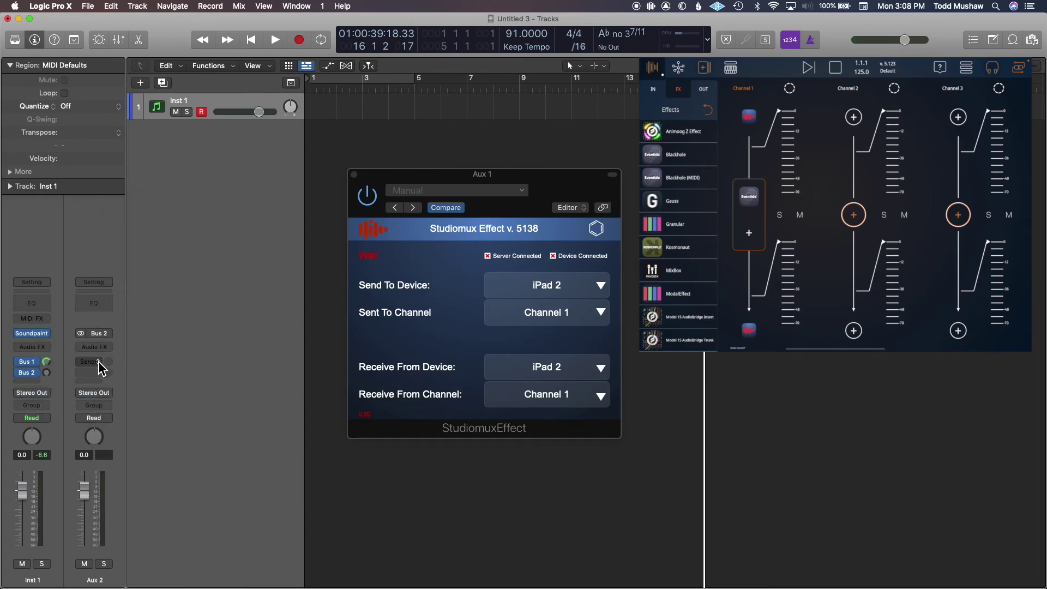
Insert the stereo StudiomuxEffect on Aux 2.
click(108, 348)
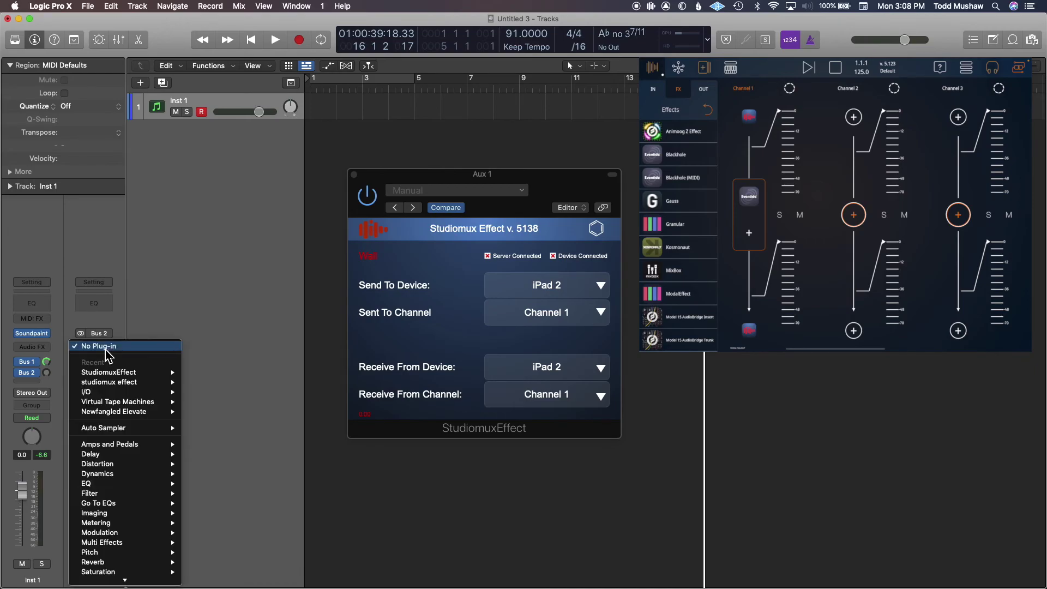
mouse_move(153, 373)
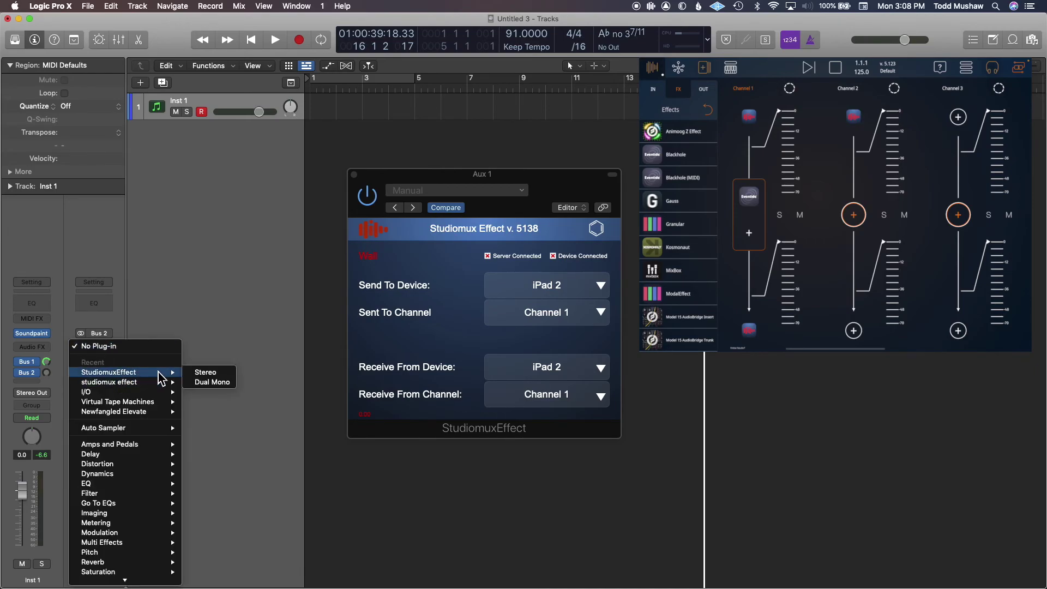
click(202, 373)
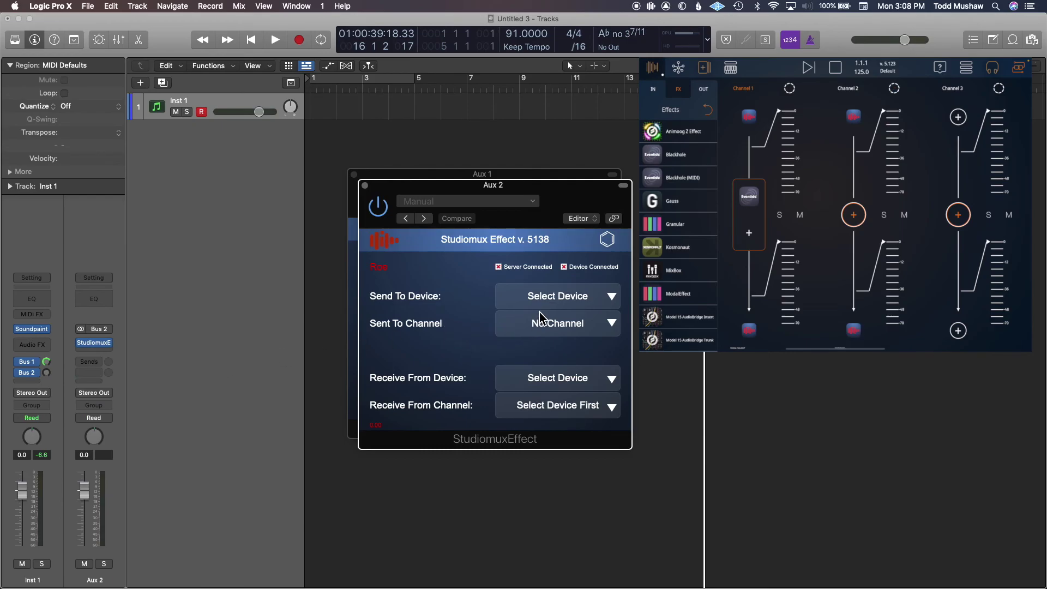
Set Aux 2's Studiomux Send To and Receive From both to iPad 2, Channel 2.
click(579, 297)
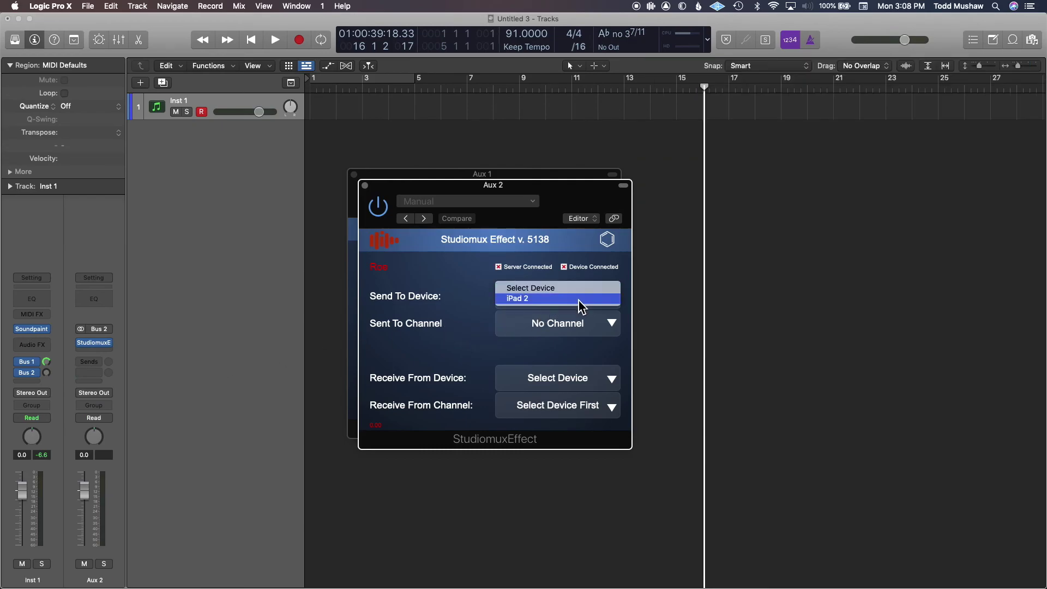
click(579, 300)
click(591, 325)
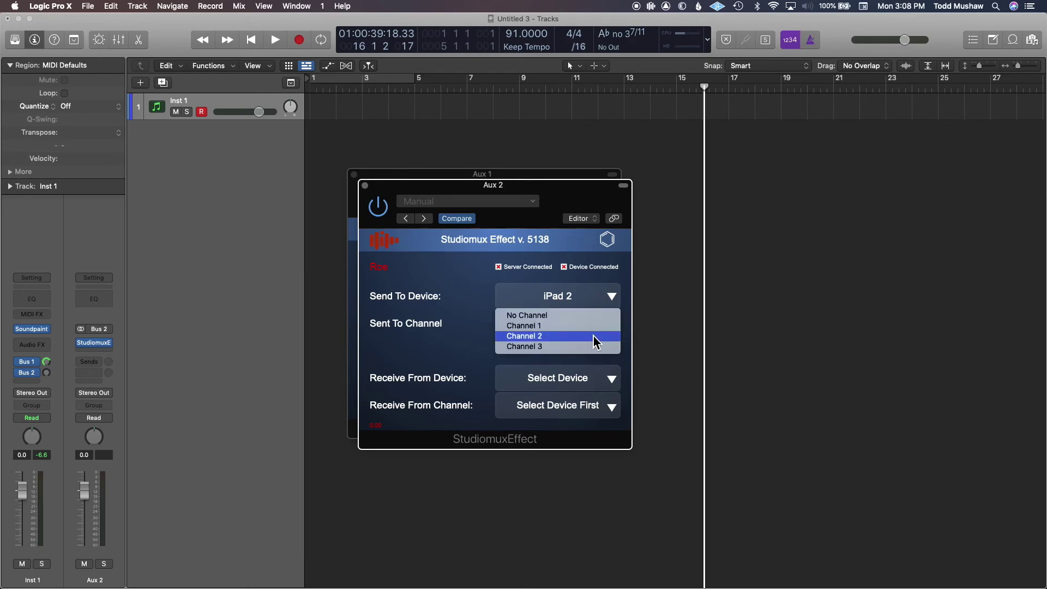
click(593, 336)
click(595, 376)
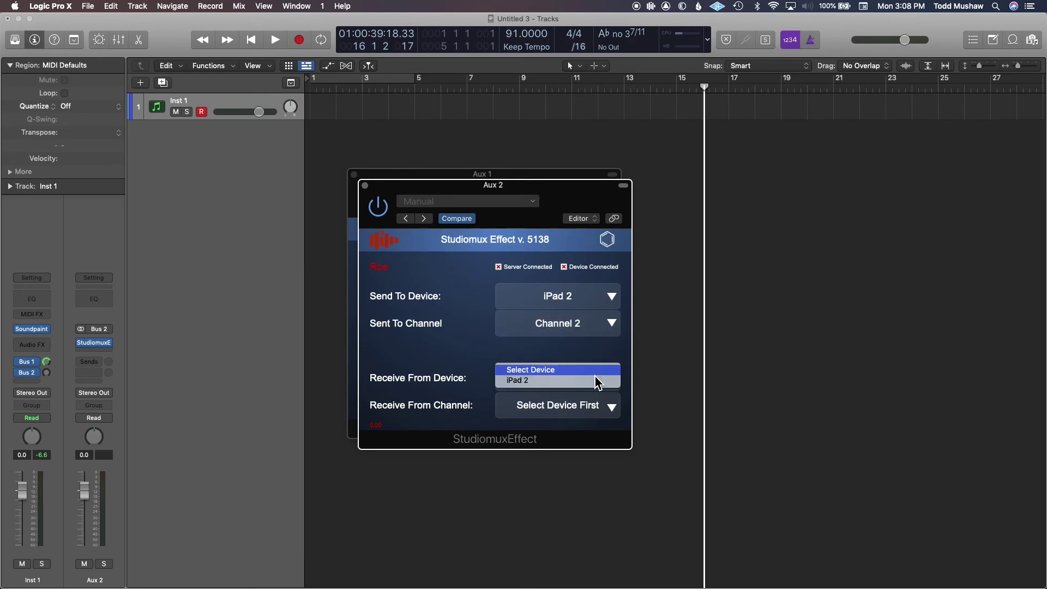
click(595, 382)
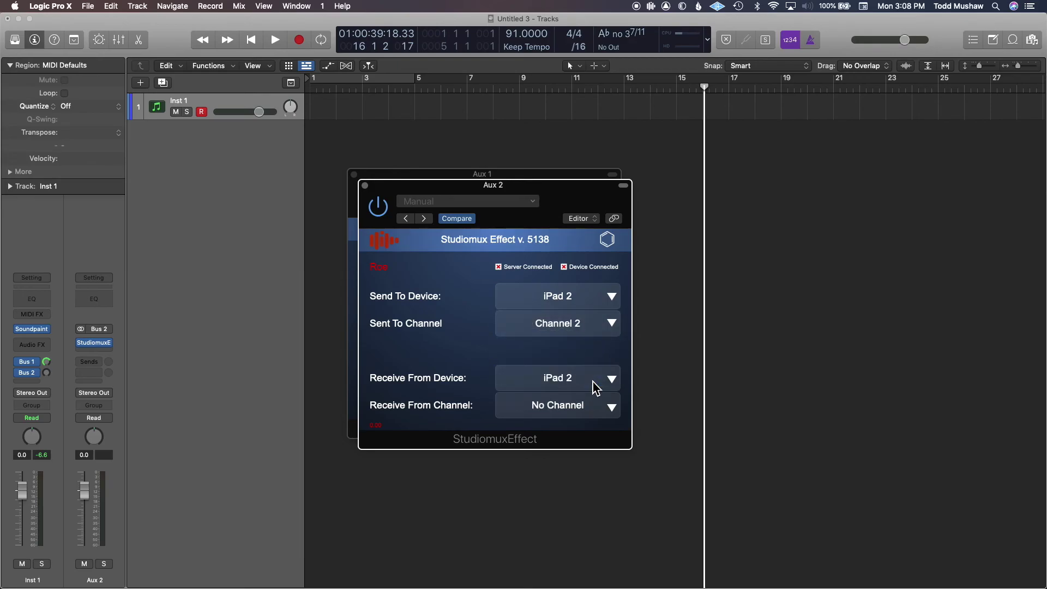
click(600, 418)
click(599, 421)
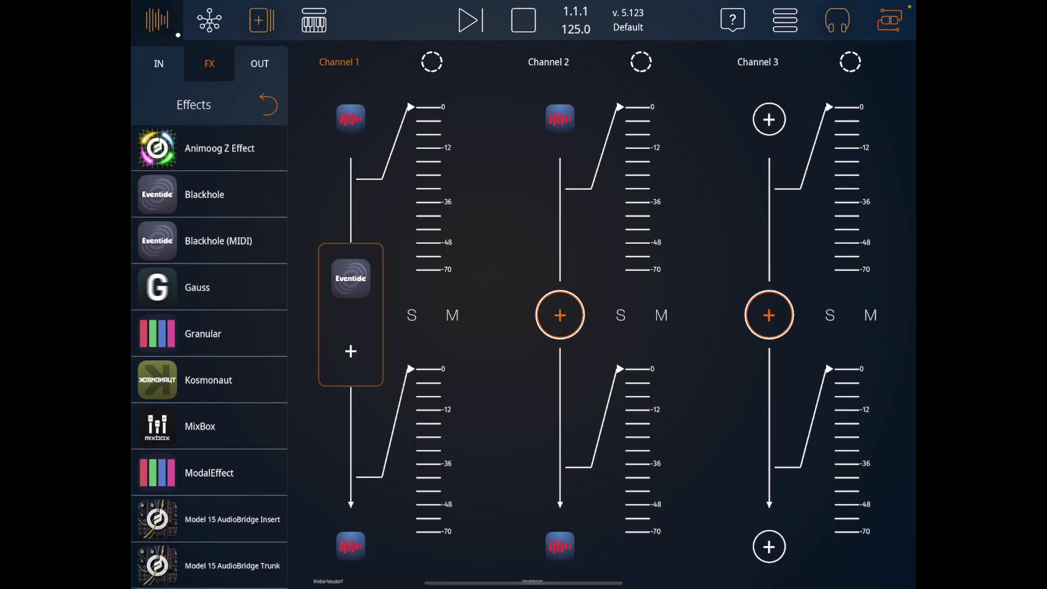
Insert Kosmonaut on studiomux Channel 2 and load the Deep Space preset, then Crashing Star Destroyers.
drag(157, 380, 560, 315)
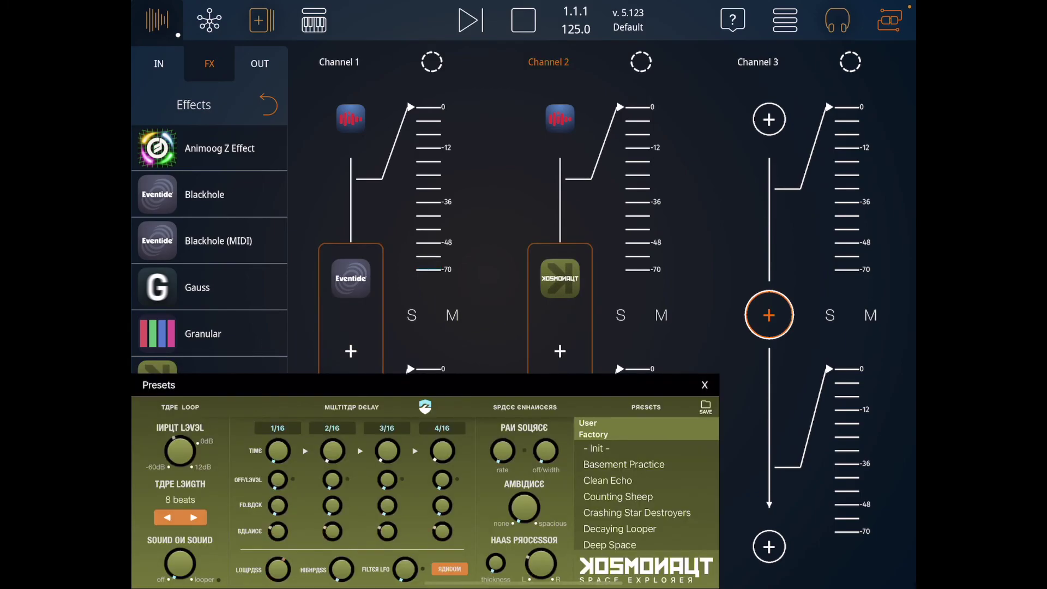
click(610, 544)
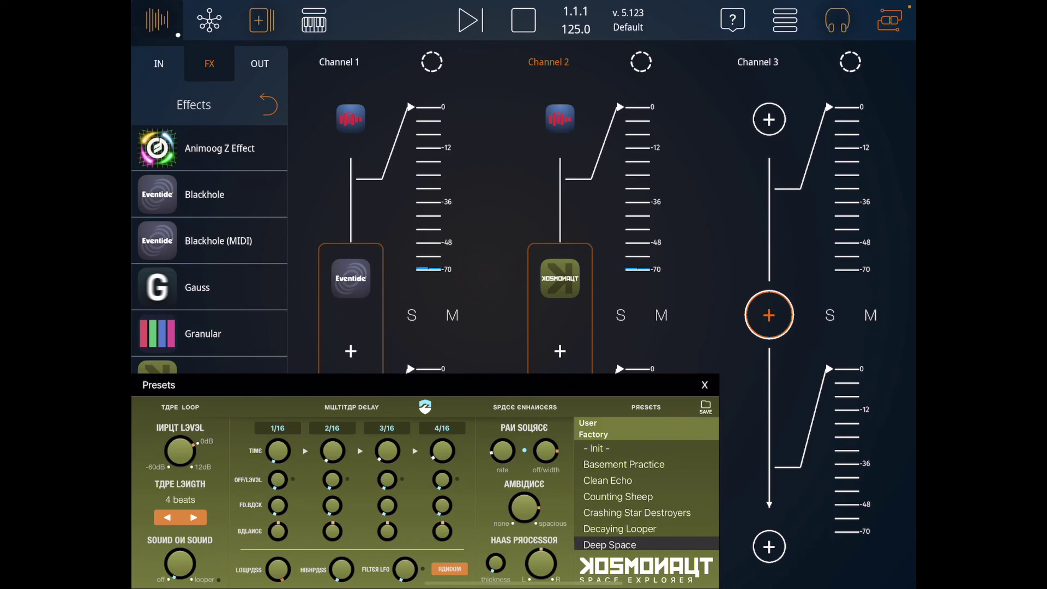
click(637, 513)
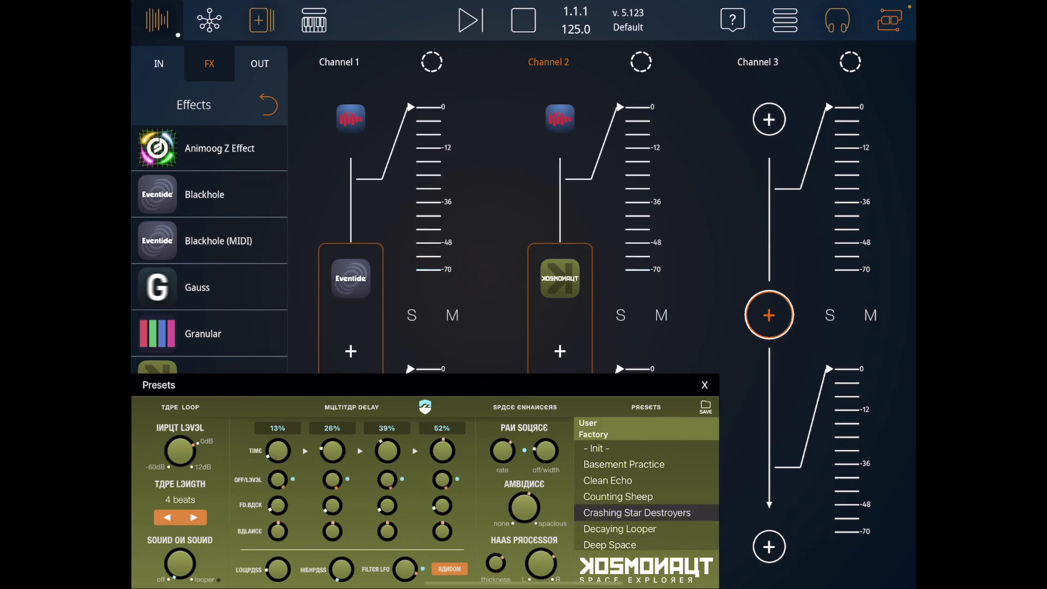